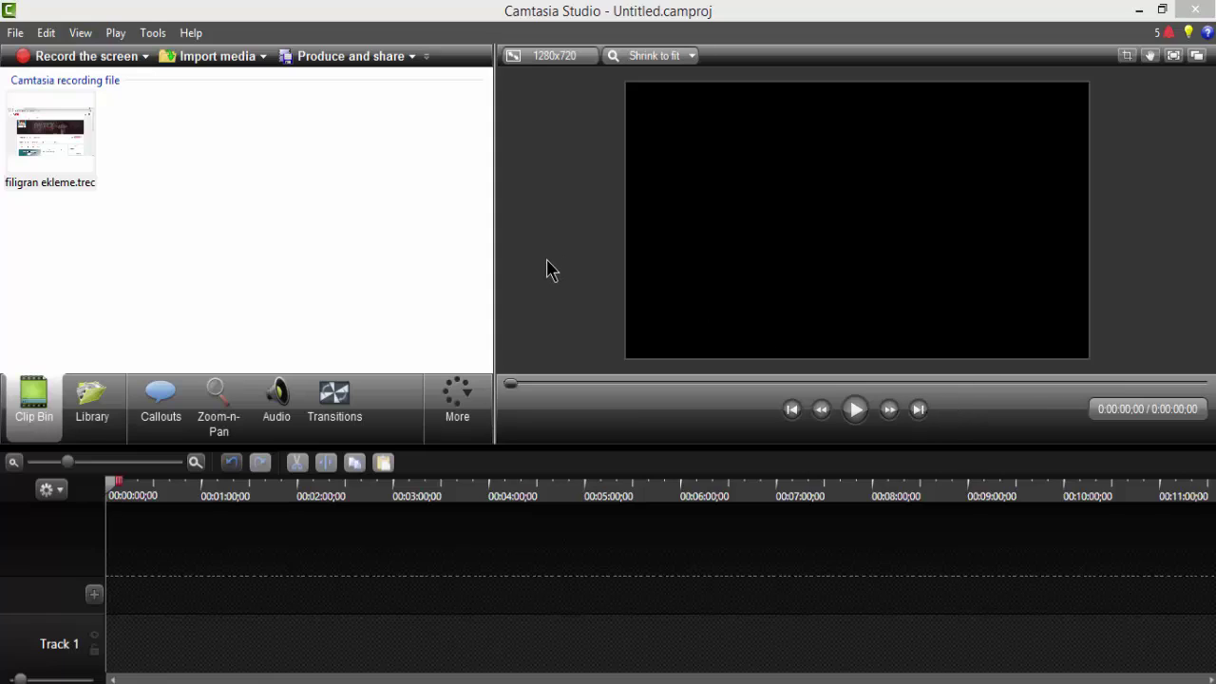
Step: Place the filigran ekleme.trec recording on Track 1 of the timeline
{"action": "left_click", "coordinate": [199, 199]}
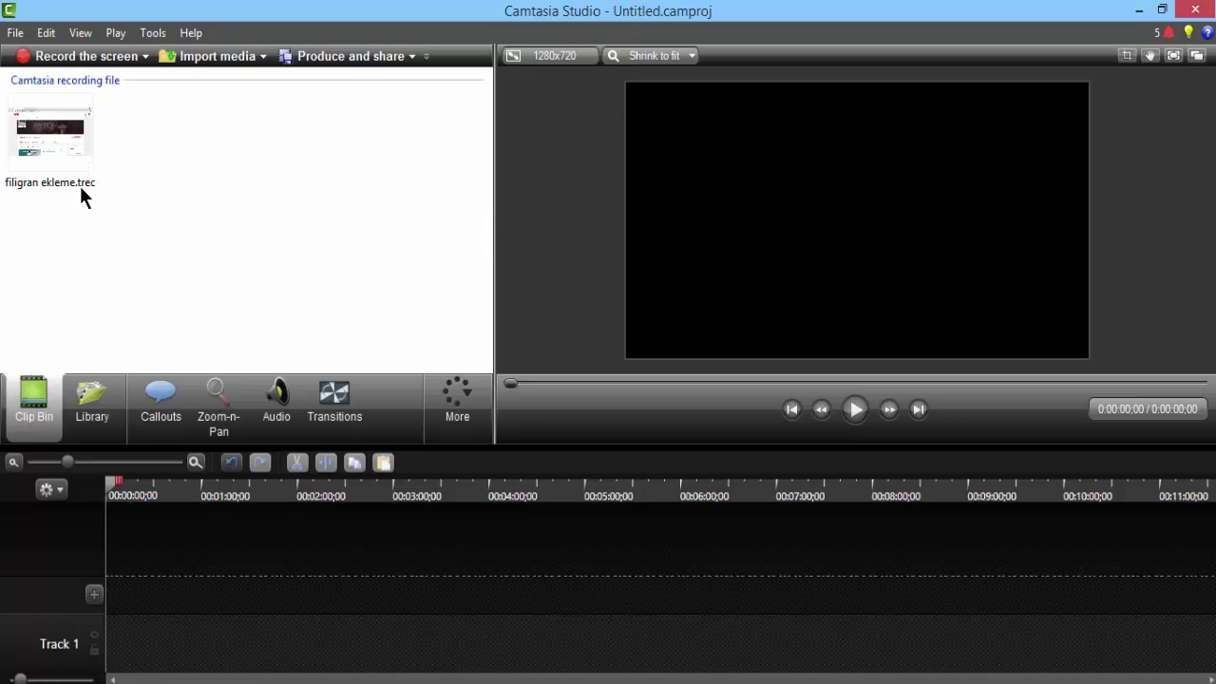
{"action": "left_click_drag", "start_coordinate": [80, 186], "coordinate": [198, 650]}
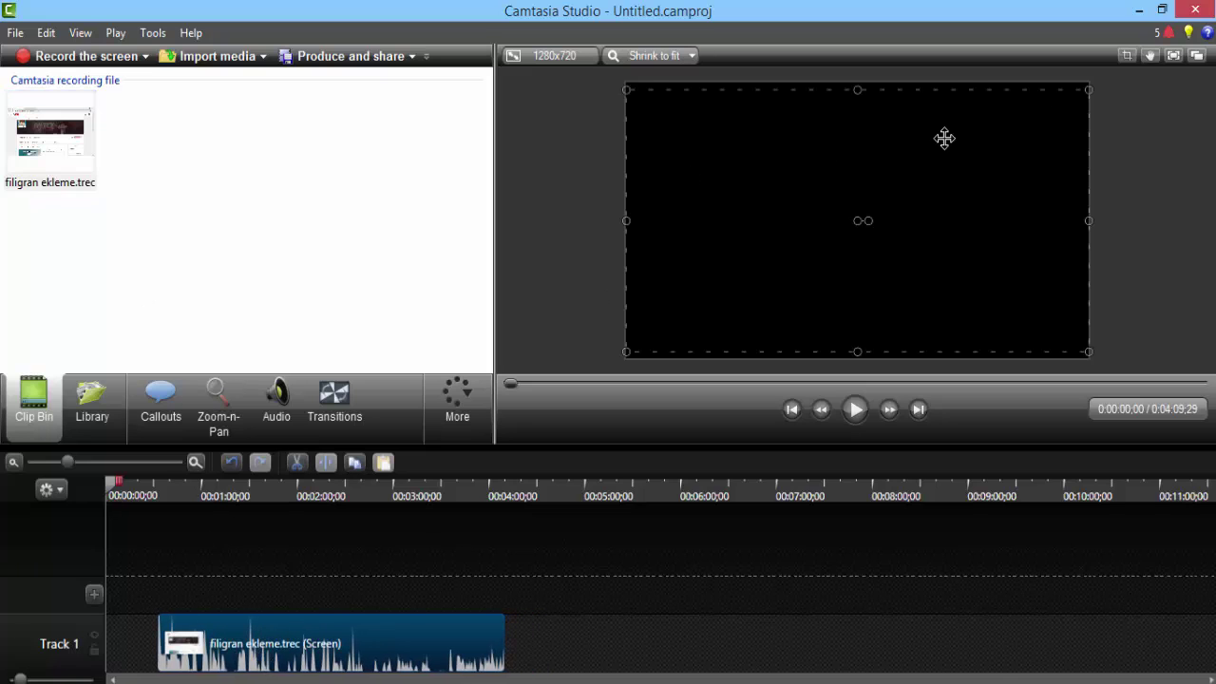
Step: Import the intro OweYeAHiNTROyeni.mp4 into the Clip Bin from the OweYeAHiNTROyeni folder inside the desktop's Video folder
{"action": "left_click", "coordinate": [1140, 10]}
{"action": "left_click", "coordinate": [1143, 10]}
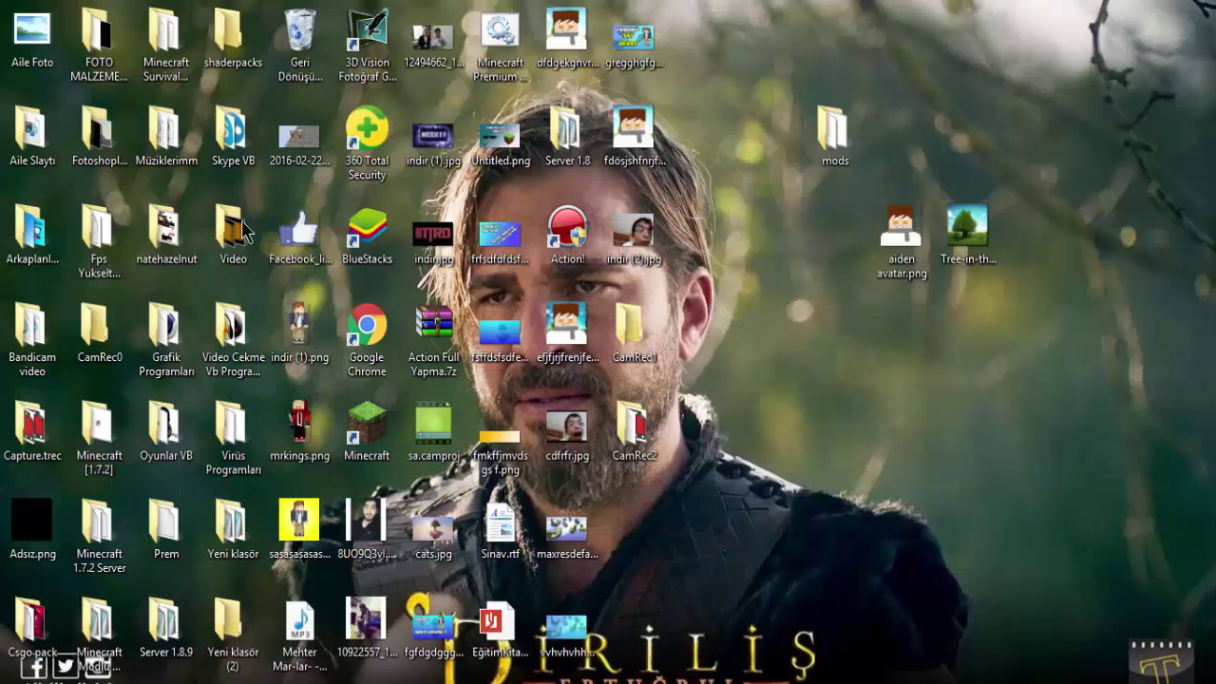
{"action": "double_click", "coordinate": [210, 239]}
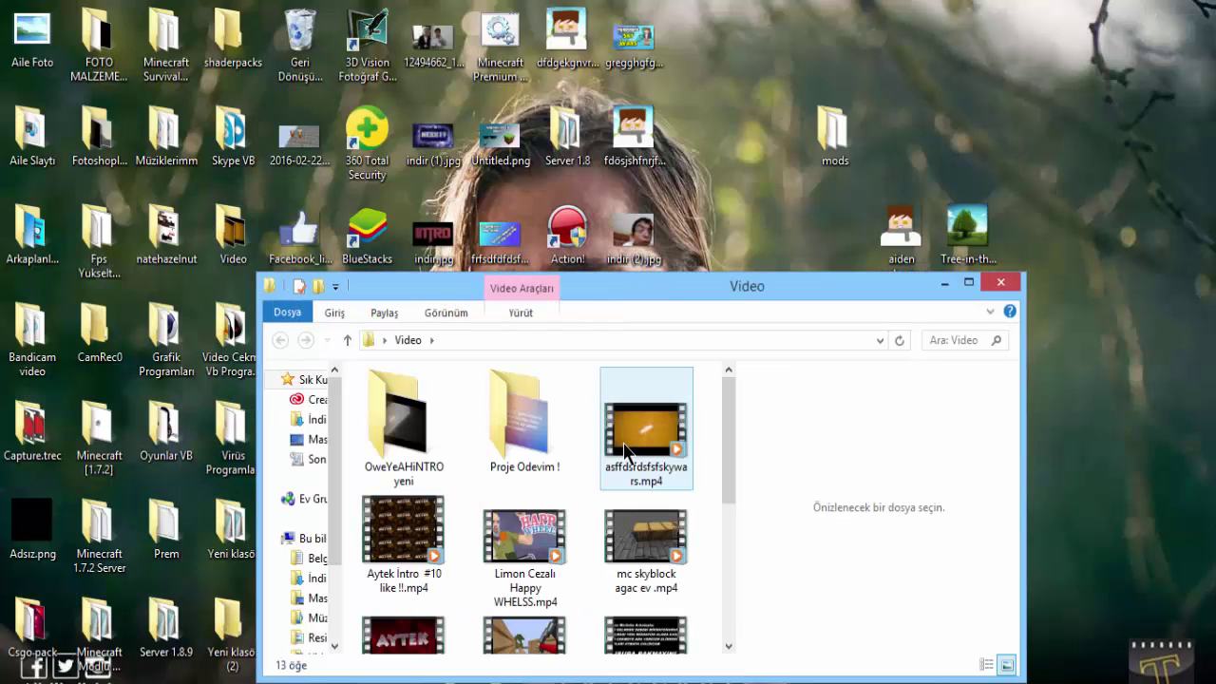
{"action": "scroll", "coordinate": [627, 454], "scroll_direction": "down", "scroll_amount": 1}
{"action": "scroll", "coordinate": [443, 543], "scroll_direction": "down", "scroll_amount": 1}
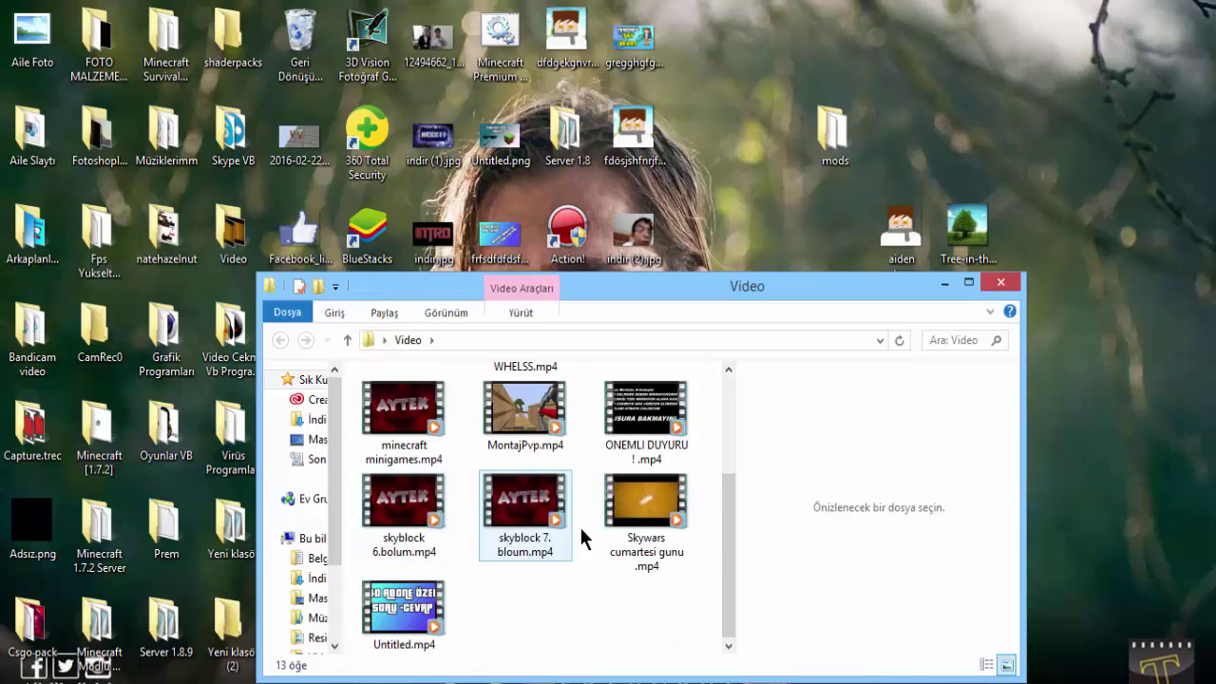
{"action": "scroll", "coordinate": [533, 504], "scroll_direction": "up", "scroll_amount": 3}
{"action": "double_click", "coordinate": [365, 439]}
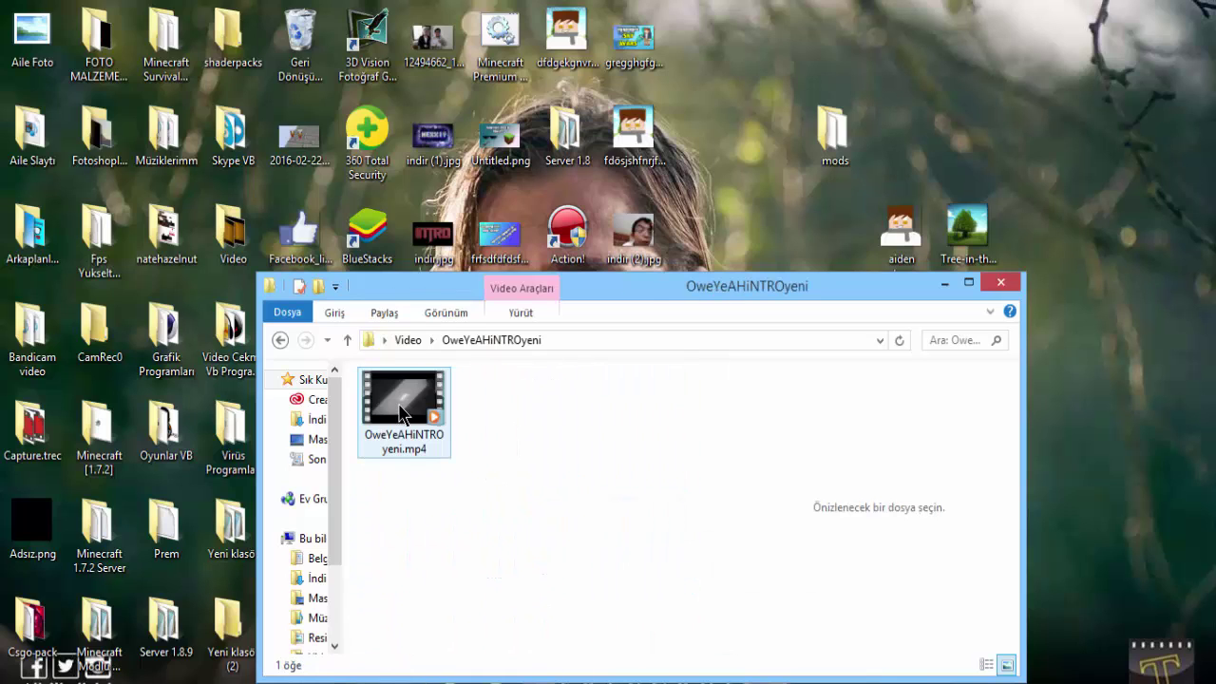
{"action": "left_click_drag", "start_coordinate": [399, 413], "coordinate": [192, 154]}
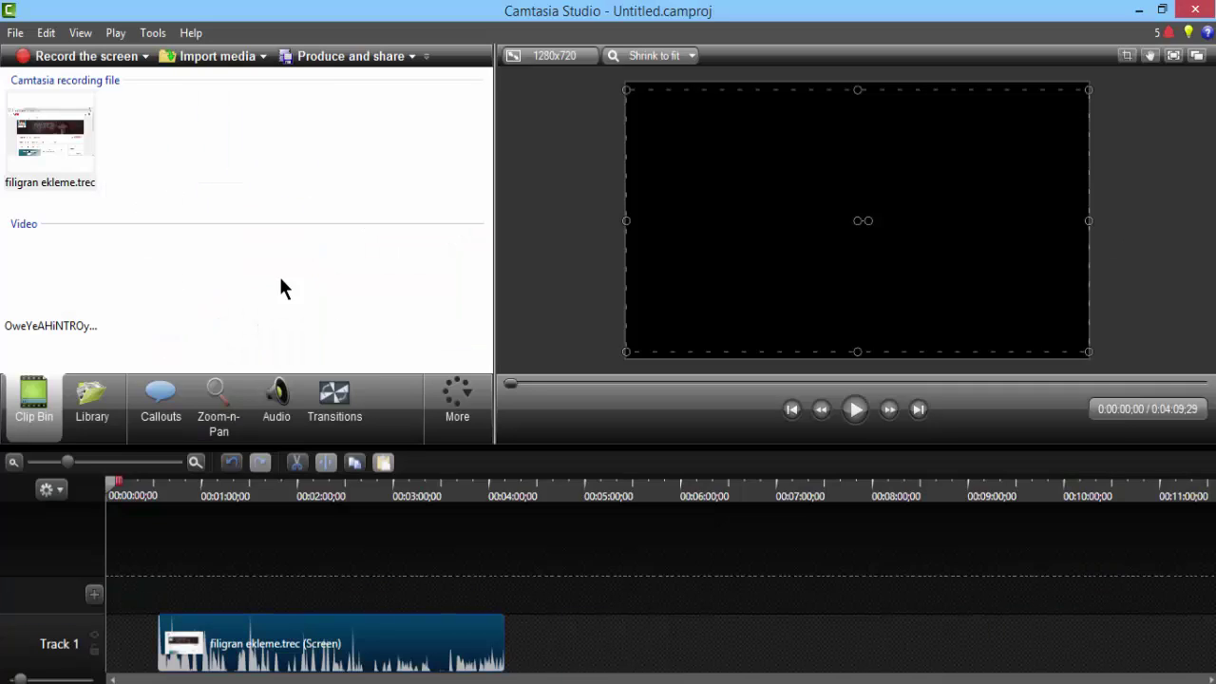
Step: Place the intro clip at the start of Track 1 and move the filigran ekleme recording directly behind it
{"action": "mouse_move", "coordinate": [66, 277]}
{"action": "left_mouse_down"}
{"action": "mouse_move", "coordinate": [112, 398]}
{"action": "mouse_move", "coordinate": [124, 656]}
{"action": "left_mouse_up"}
{"action": "left_click_drag", "start_coordinate": [442, 637], "coordinate": [404, 637]}
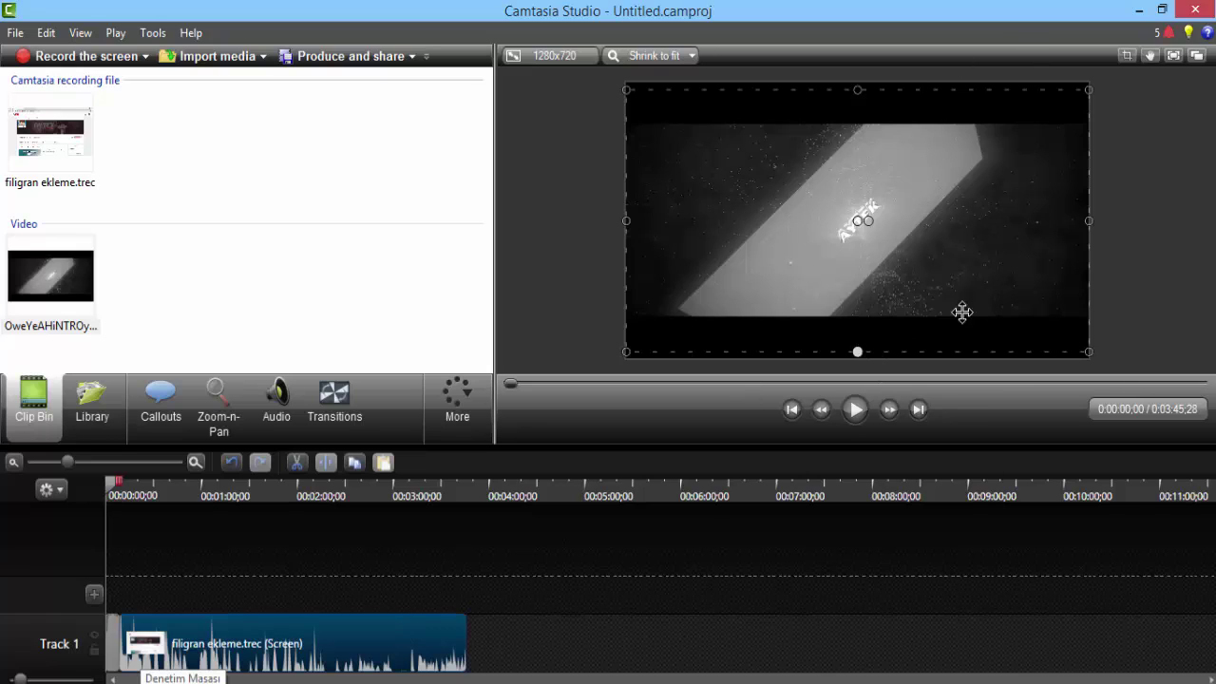
{"action": "left_click", "coordinate": [1207, 181]}
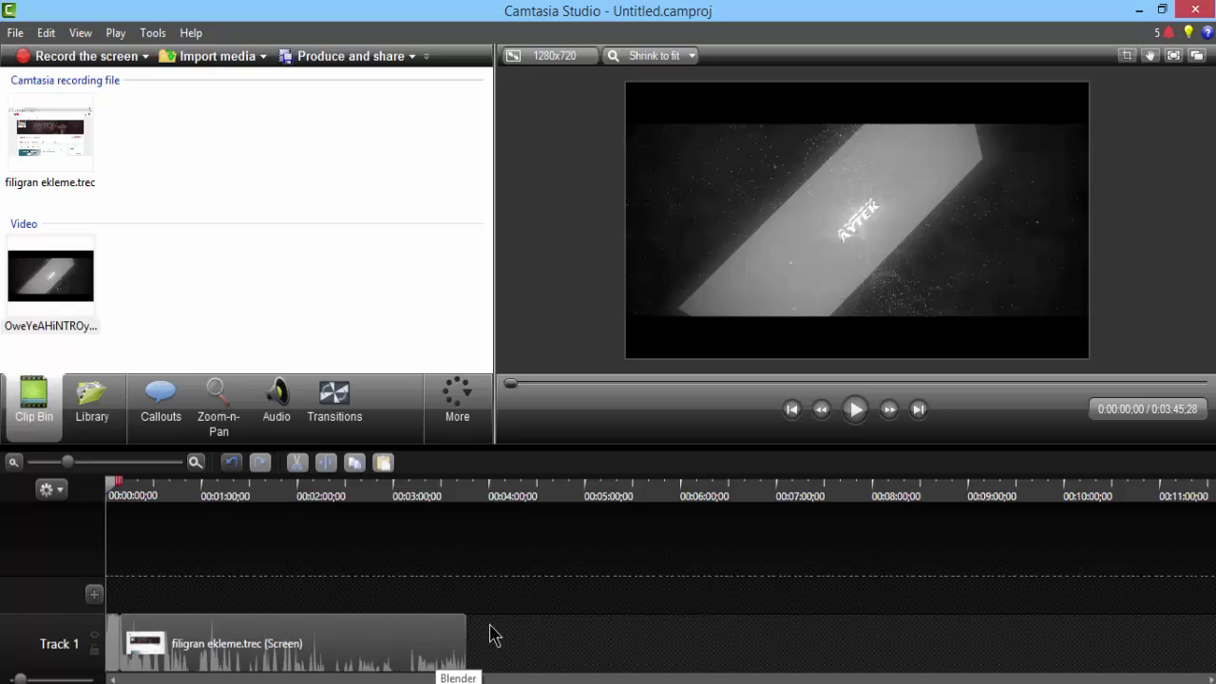
{"action": "left_click_drag", "start_coordinate": [445, 659], "coordinate": [511, 660]}
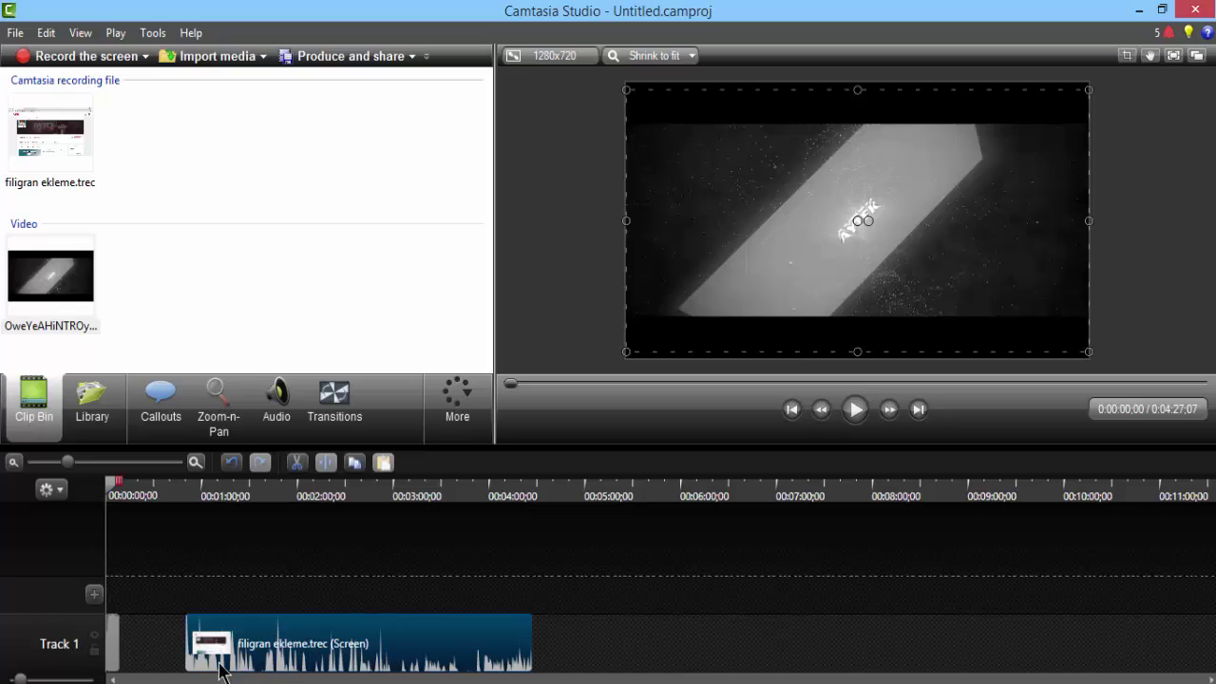
{"action": "key", "text": "ctrl+z"}
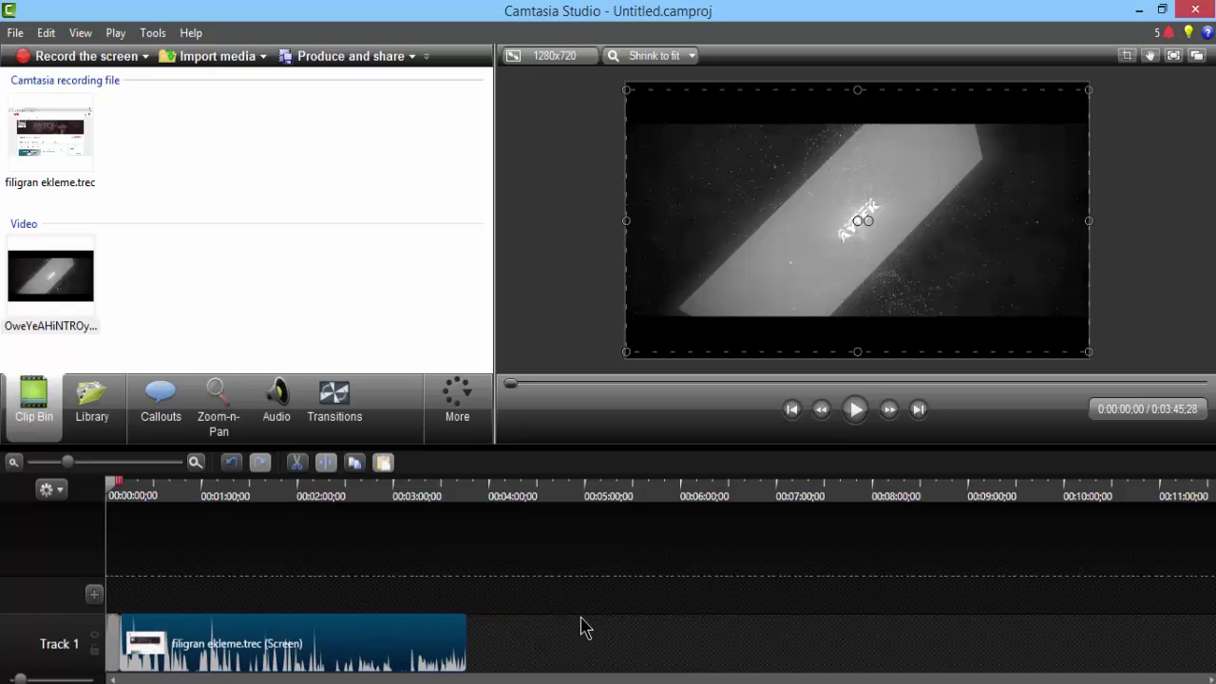
{"action": "left_click", "coordinate": [518, 639]}
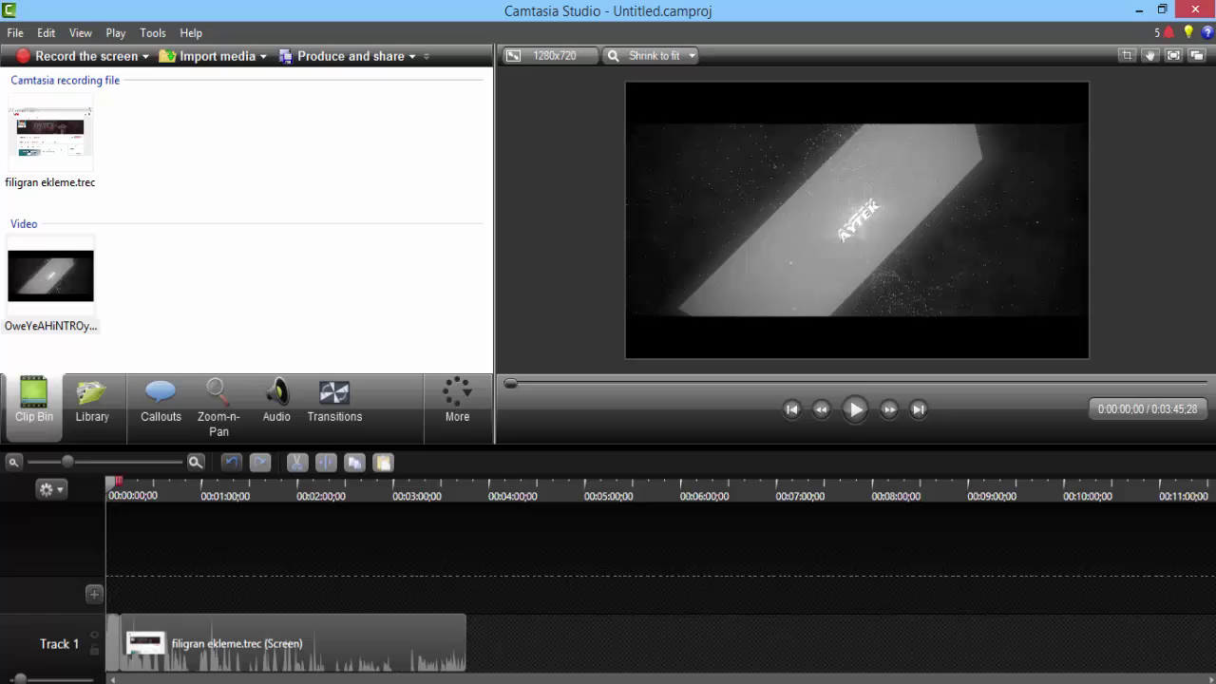
Step: Switch to the Opera browser, search YouTube for "ncs" and open the NoCopyrightSounds channel
{"action": "left_click", "coordinate": [418, 630]}
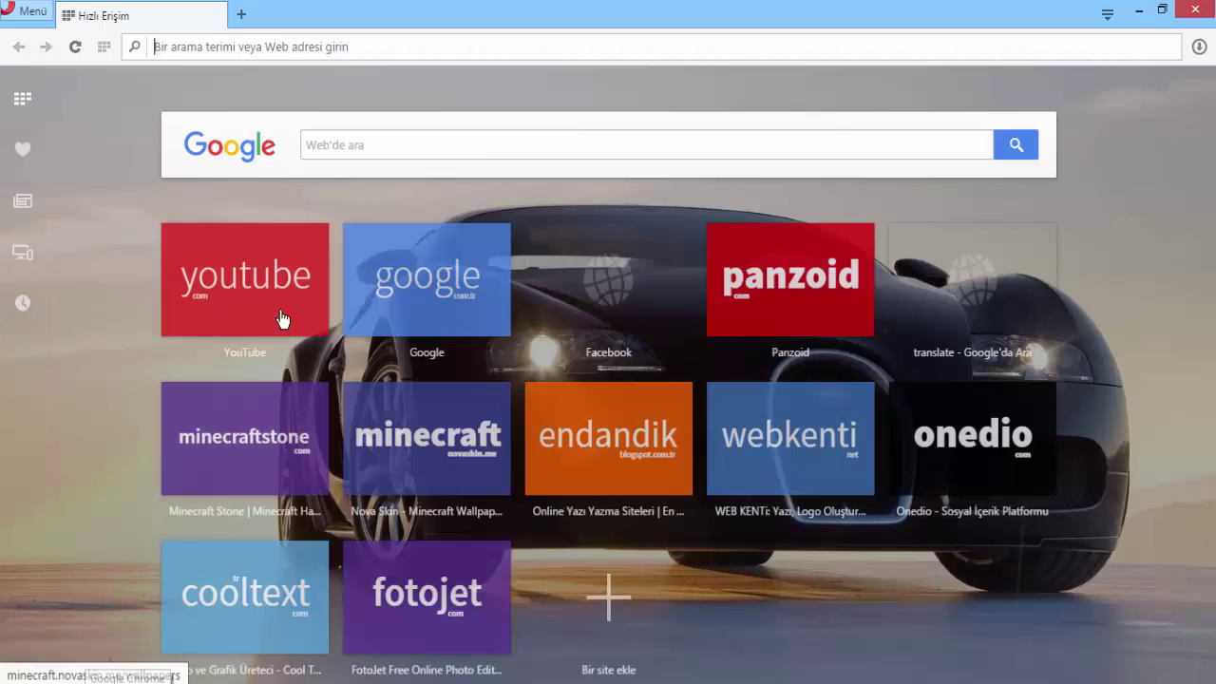
{"action": "left_click", "coordinate": [263, 302]}
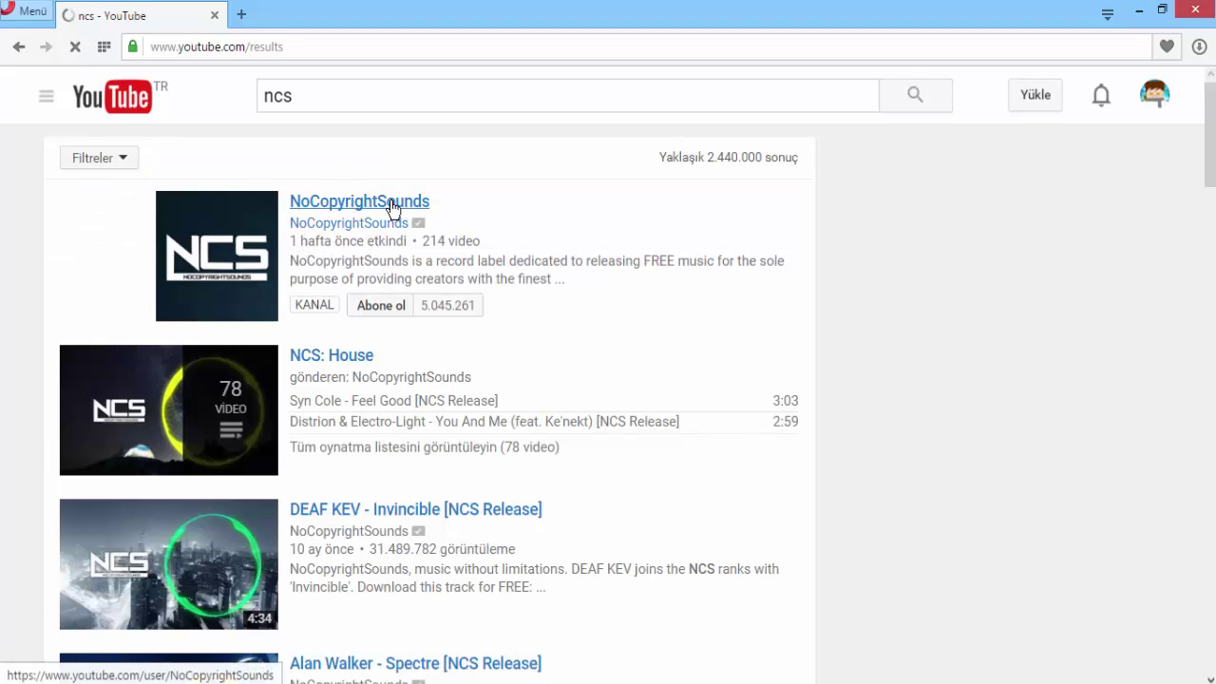
{"action": "mouse_move", "coordinate": [387, 206]}
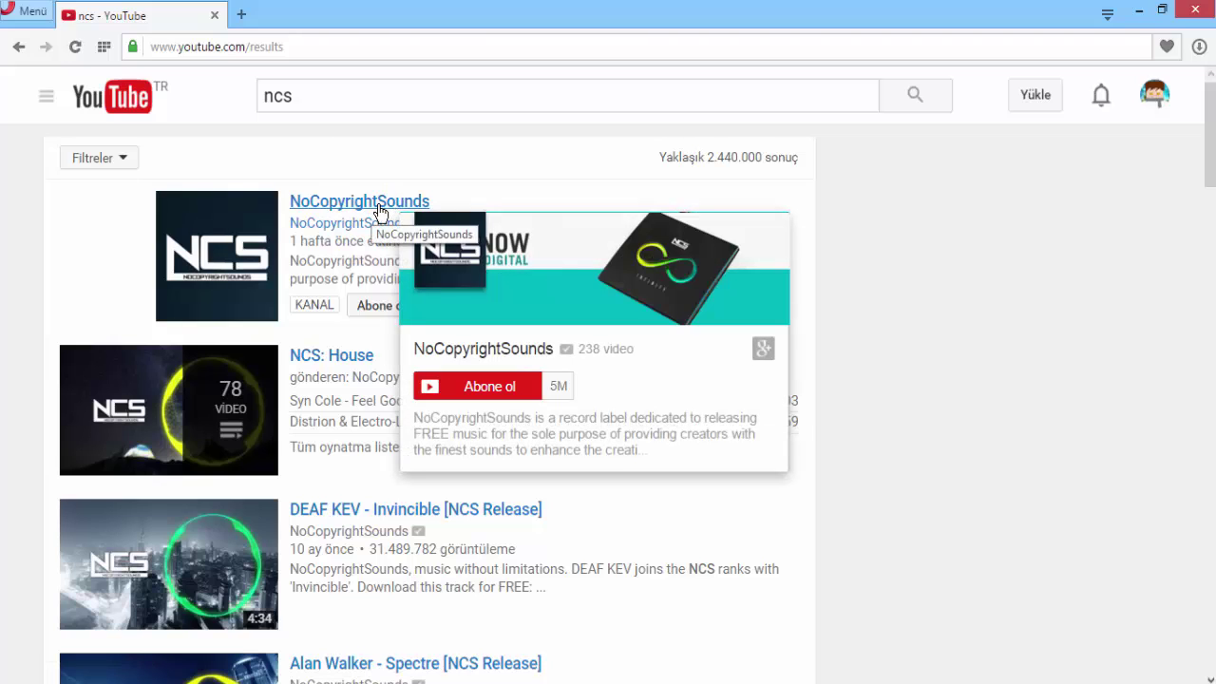
{"action": "left_click", "coordinate": [389, 207]}
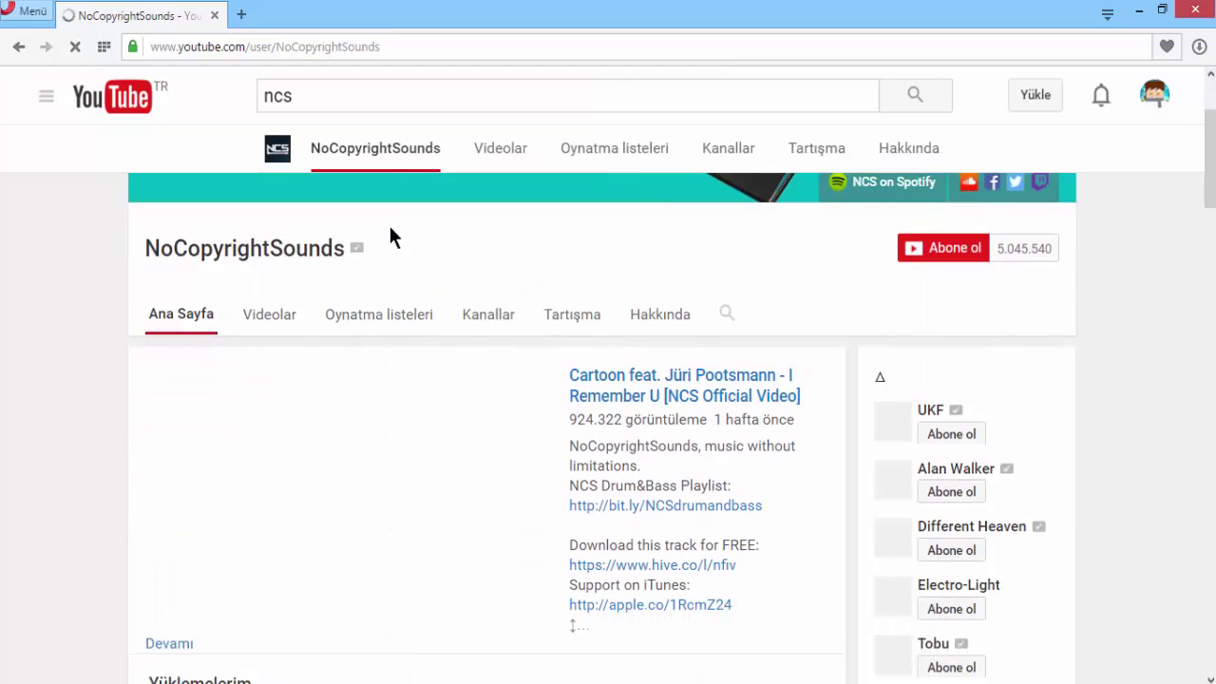
Step: Pause the channel's featured video and look through the list of uploaded tracks
{"action": "scroll", "coordinate": [389, 237], "scroll_direction": "down", "scroll_amount": 2}
{"action": "left_click", "coordinate": [358, 332]}
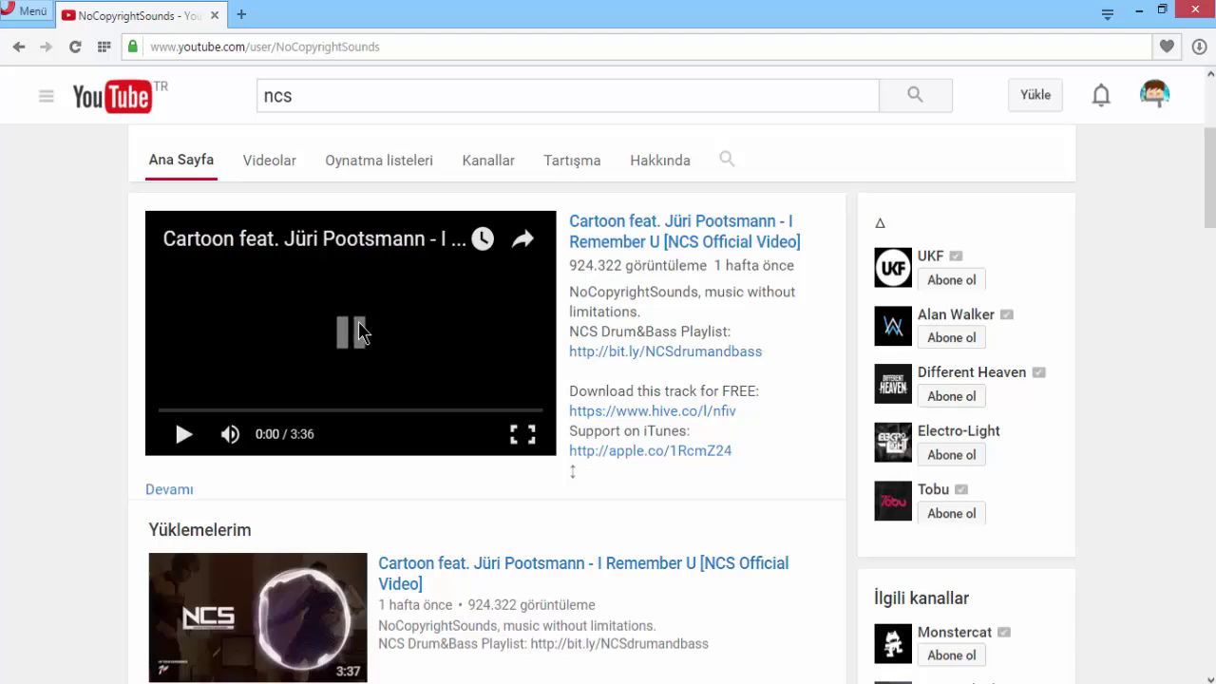
{"action": "scroll", "coordinate": [362, 328], "scroll_direction": "down", "scroll_amount": 5}
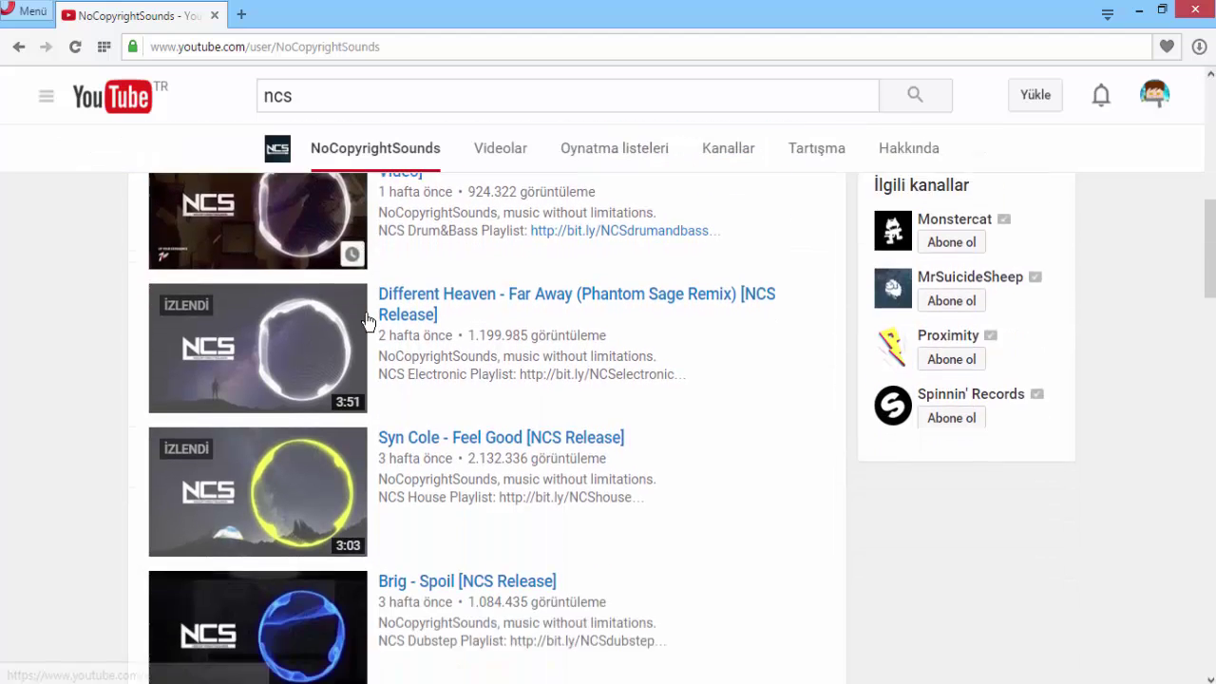
{"action": "scroll", "coordinate": [368, 323], "scroll_direction": "down", "scroll_amount": 2}
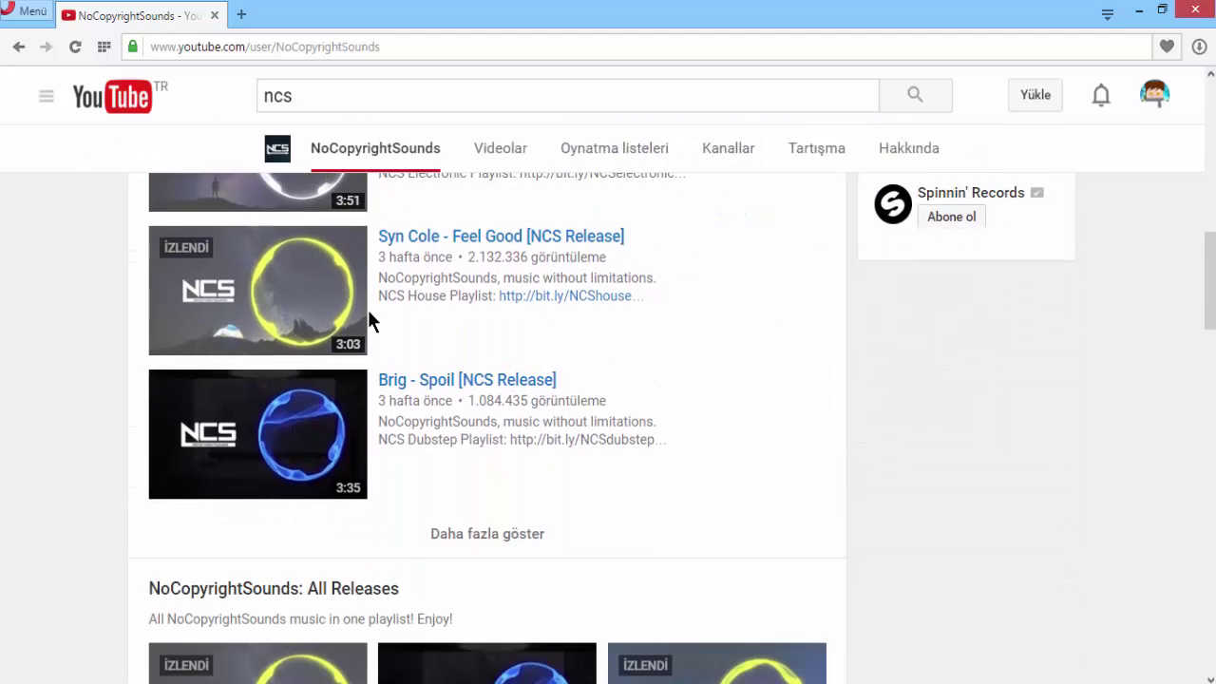
{"action": "scroll", "coordinate": [368, 310], "scroll_direction": "up", "scroll_amount": 2}
{"action": "scroll", "coordinate": [368, 310], "scroll_direction": "up", "scroll_amount": 2}
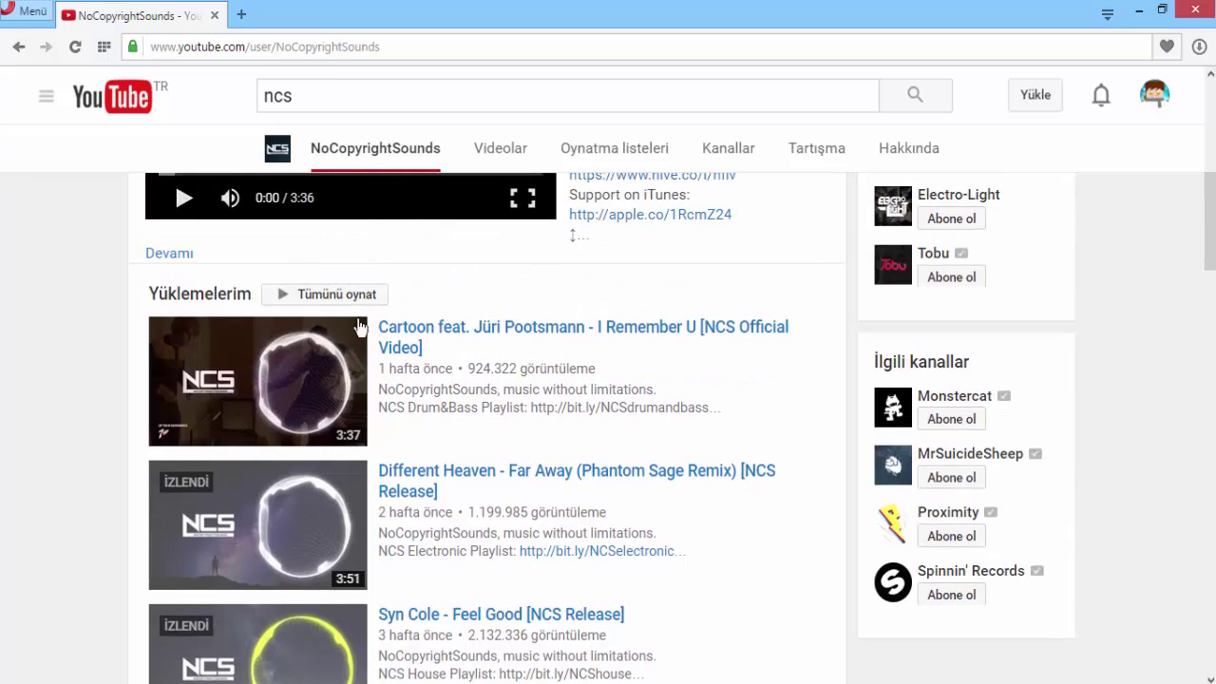
Step: Open the upload "Cartoon feat. Jüri Pootsmann - I Remember U", sample its opening and pause it
{"action": "left_click", "coordinate": [315, 377]}
{"action": "scroll", "coordinate": [309, 506], "scroll_direction": "down", "scroll_amount": 2}
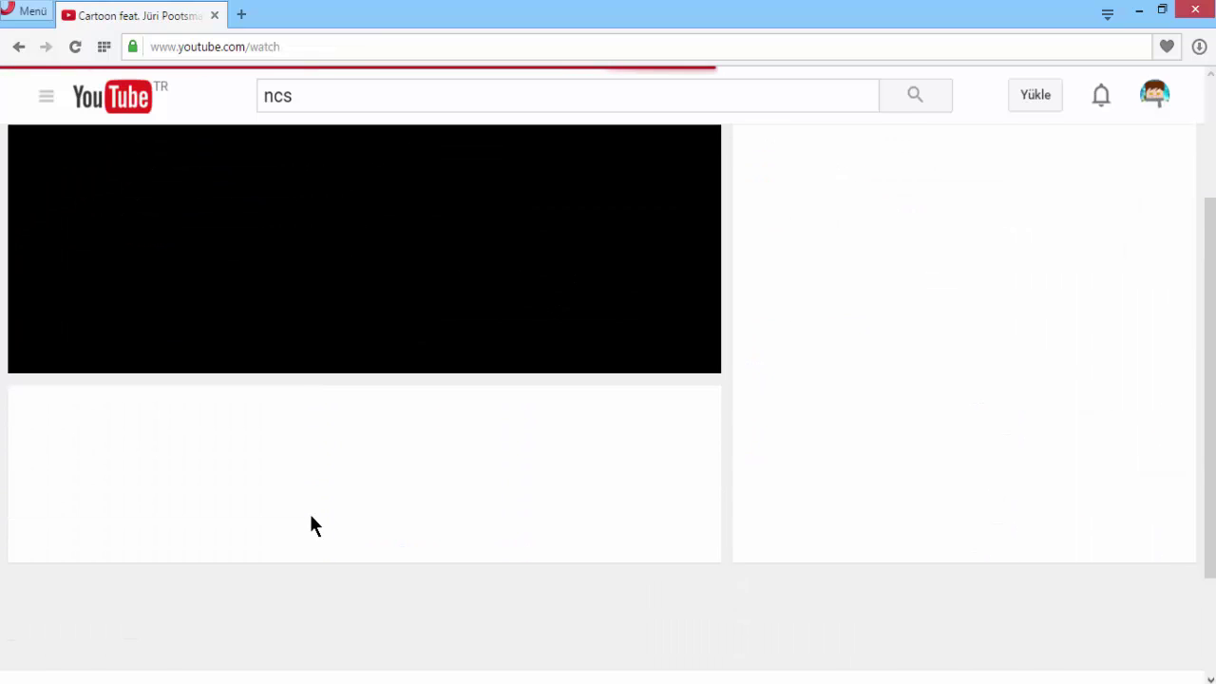
{"action": "scroll", "coordinate": [309, 511], "scroll_direction": "up", "scroll_amount": 1}
{"action": "scroll", "coordinate": [305, 509], "scroll_direction": "down", "scroll_amount": 2}
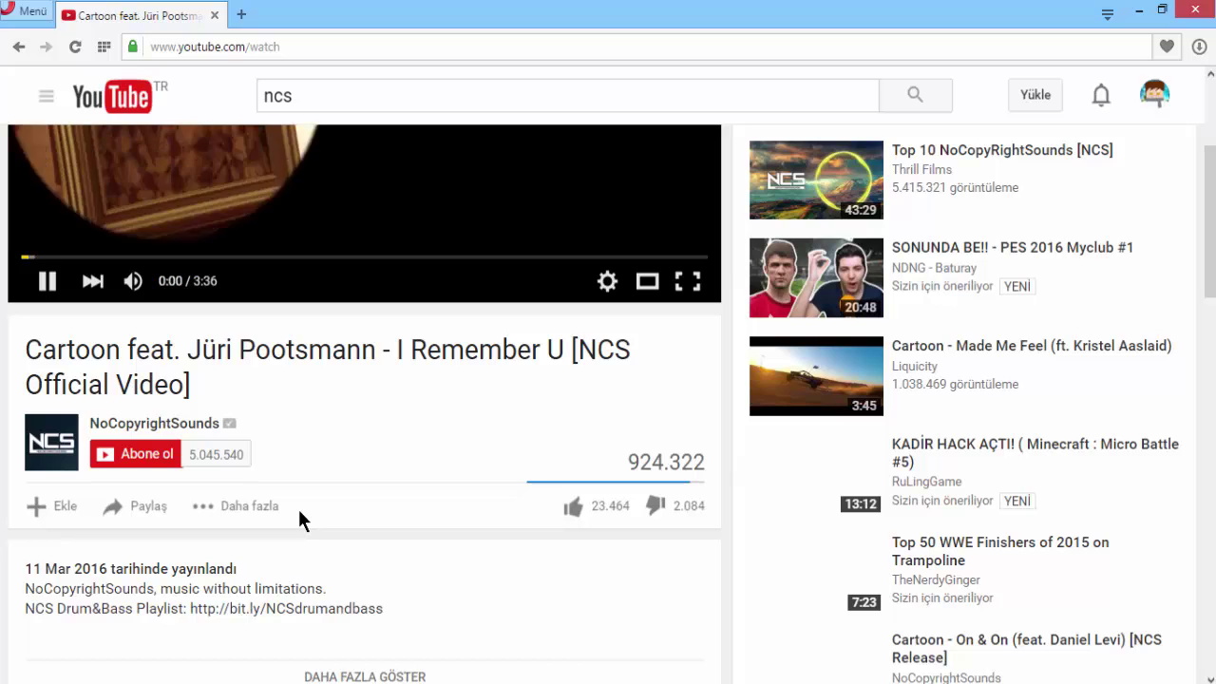
{"action": "scroll", "coordinate": [300, 512], "scroll_direction": "up", "scroll_amount": 3}
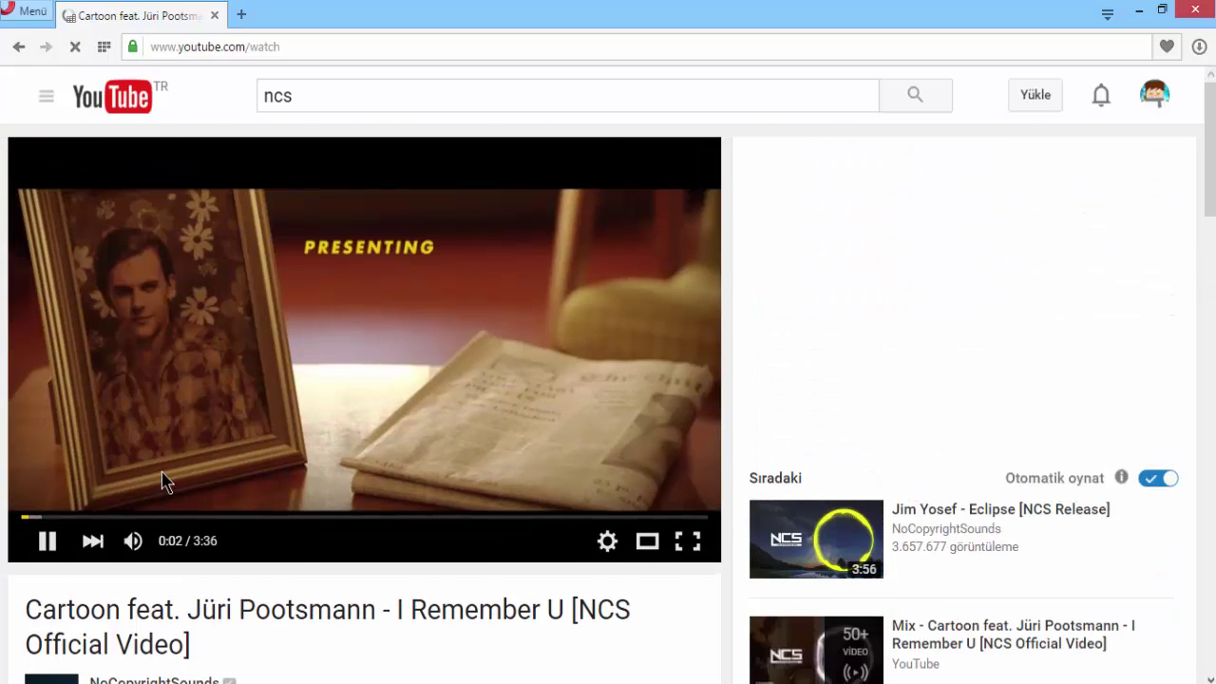
{"action": "left_click", "coordinate": [165, 468]}
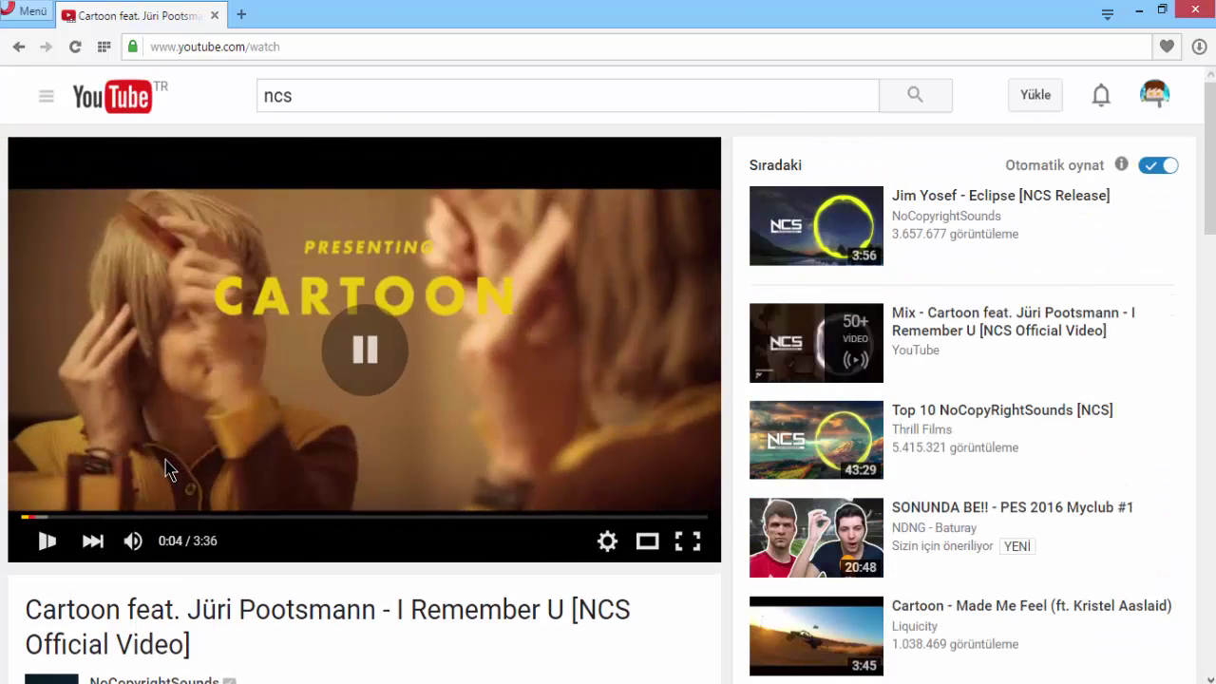
{"action": "left_click", "coordinate": [48, 517]}
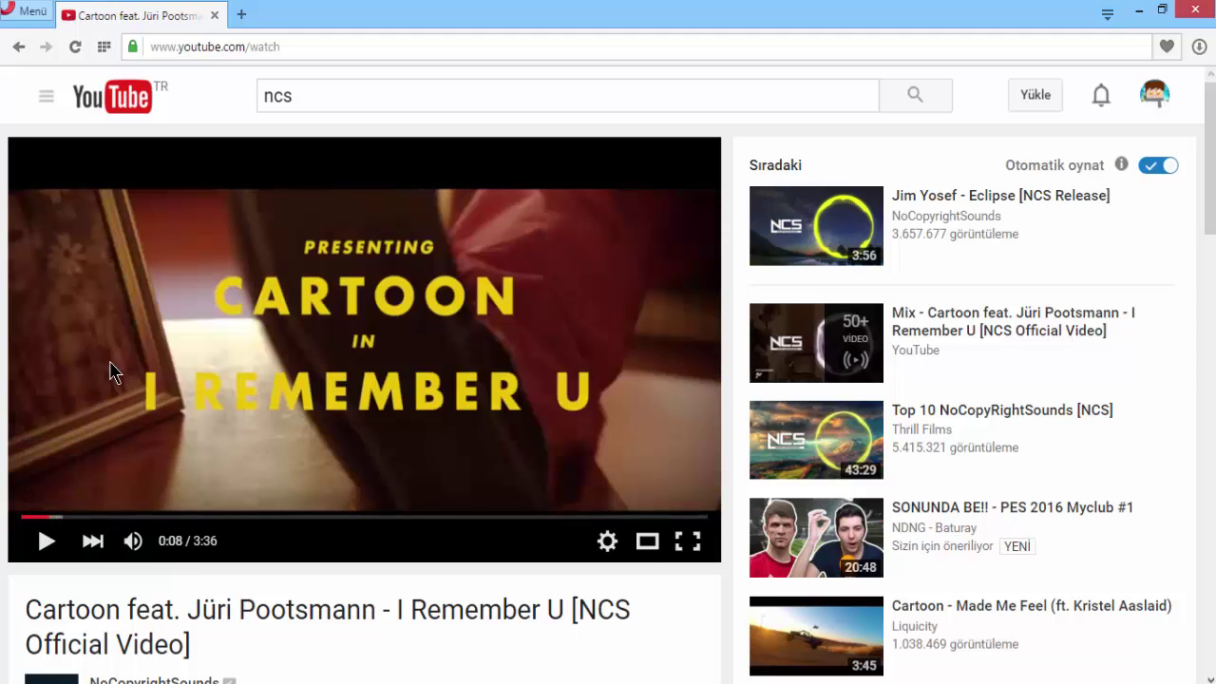
Step: Return to the channel, open "Different Heaven - Far Away (Phantom Sage Remix)", sample its opening and pause it
{"action": "left_click", "coordinate": [19, 47]}
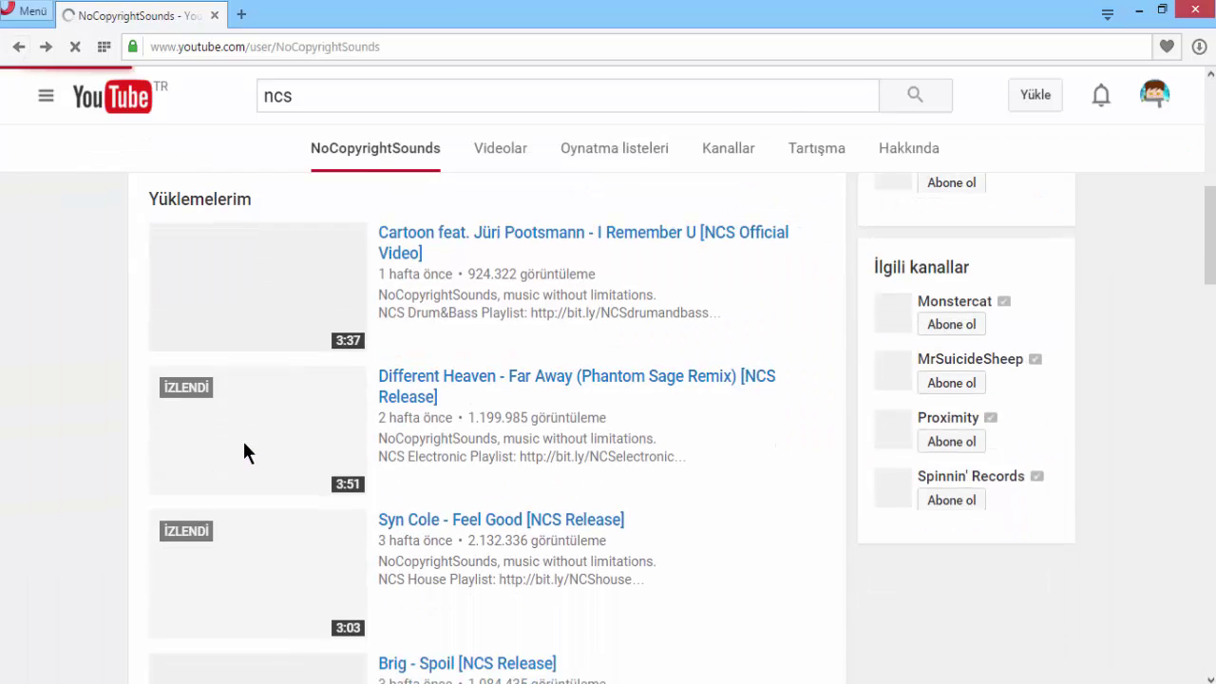
{"action": "left_click", "coordinate": [246, 451]}
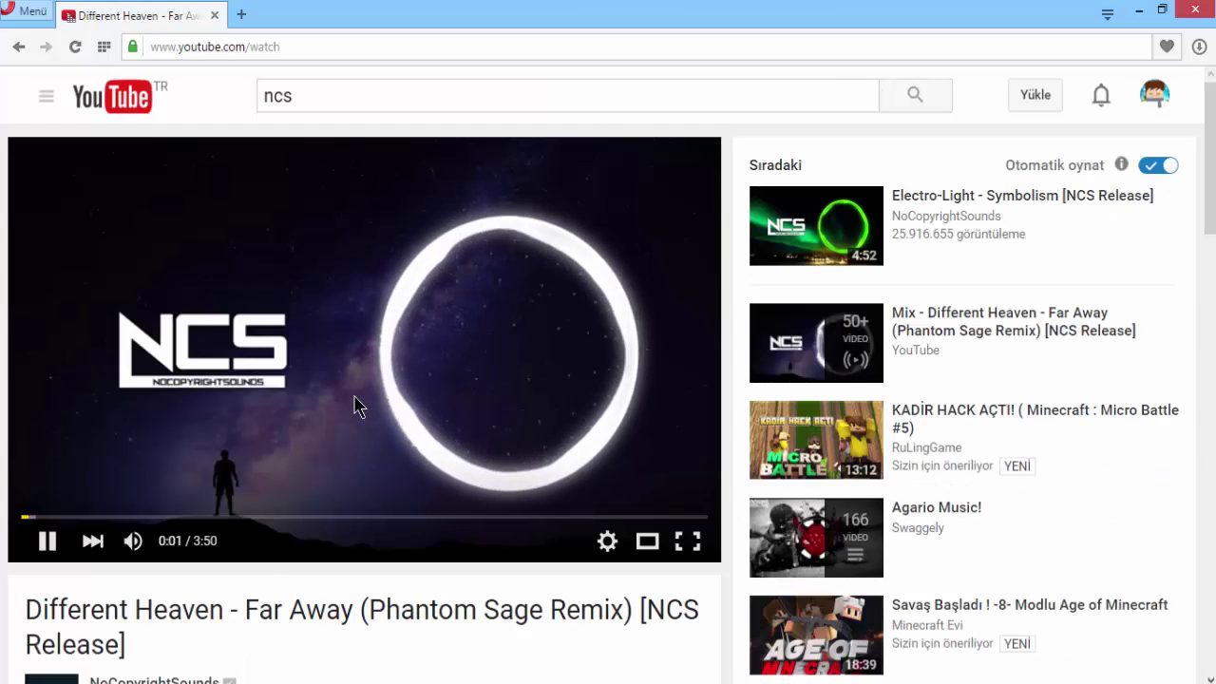
{"action": "left_click", "coordinate": [354, 405]}
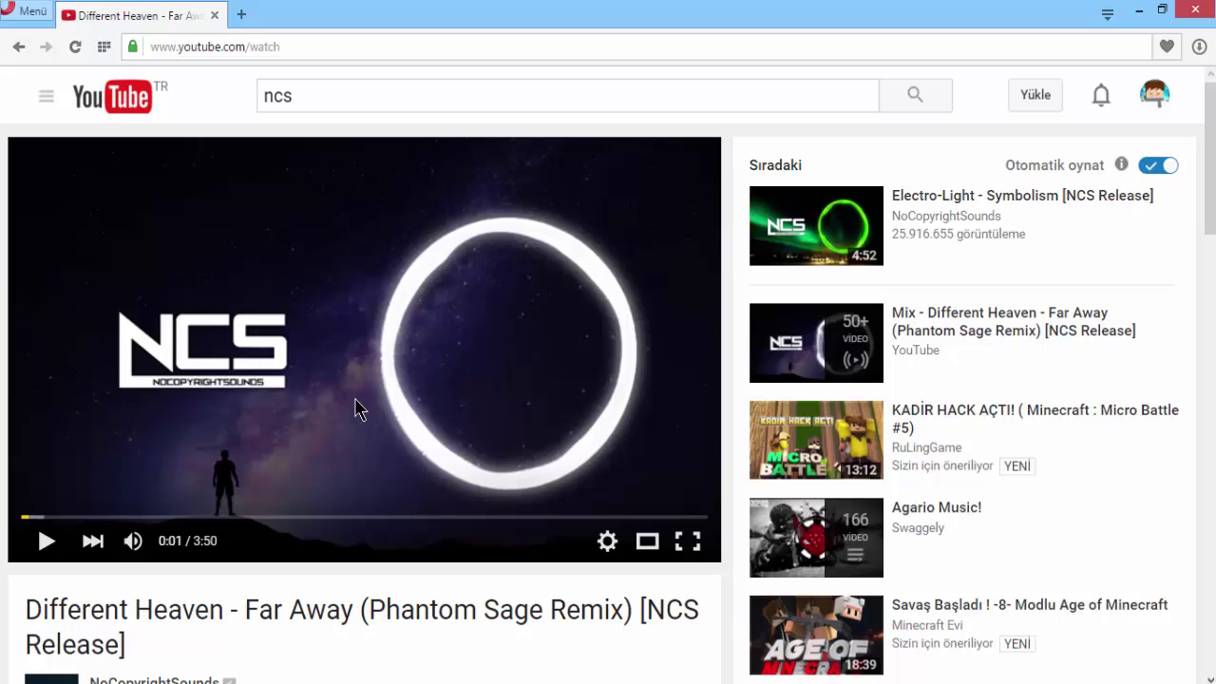
{"action": "left_click", "coordinate": [342, 409]}
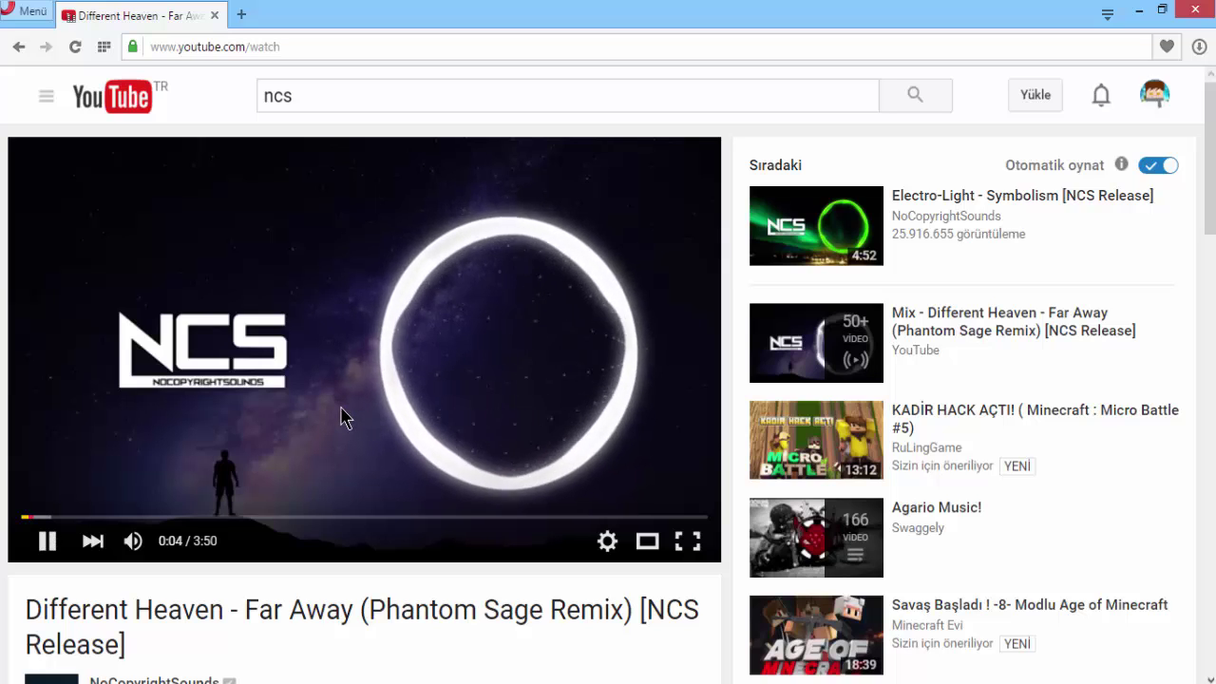
{"action": "left_click", "coordinate": [341, 418]}
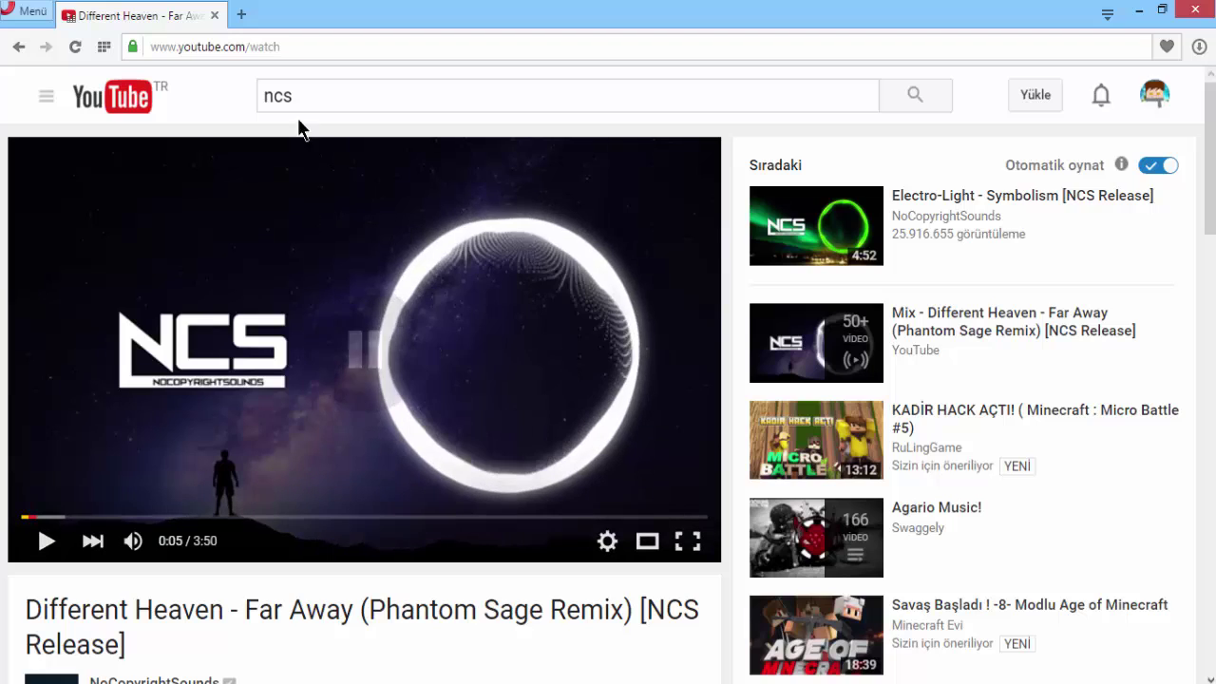
Step: Search the web for "youtube mp3" in a new tab, open the youtube-mp3.org converter and return to the search results
{"action": "left_click", "coordinate": [239, 12]}
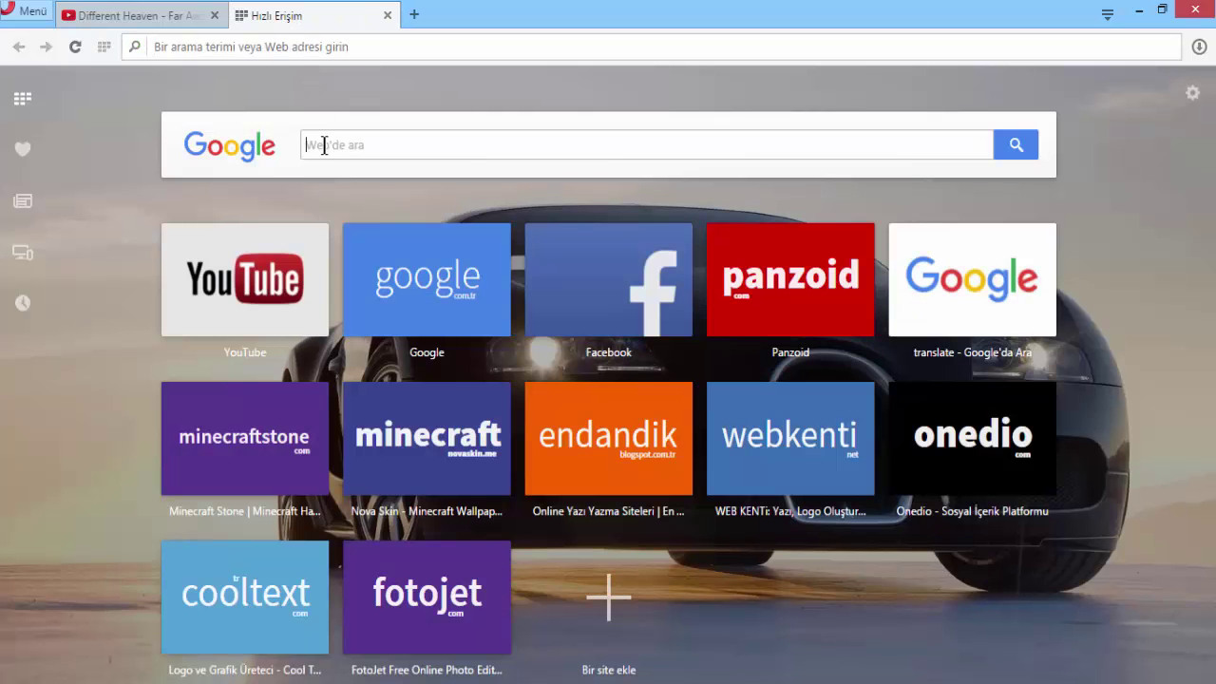
{"action": "left_click", "coordinate": [323, 135]}
{"action": "type", "text": "youtube m"}
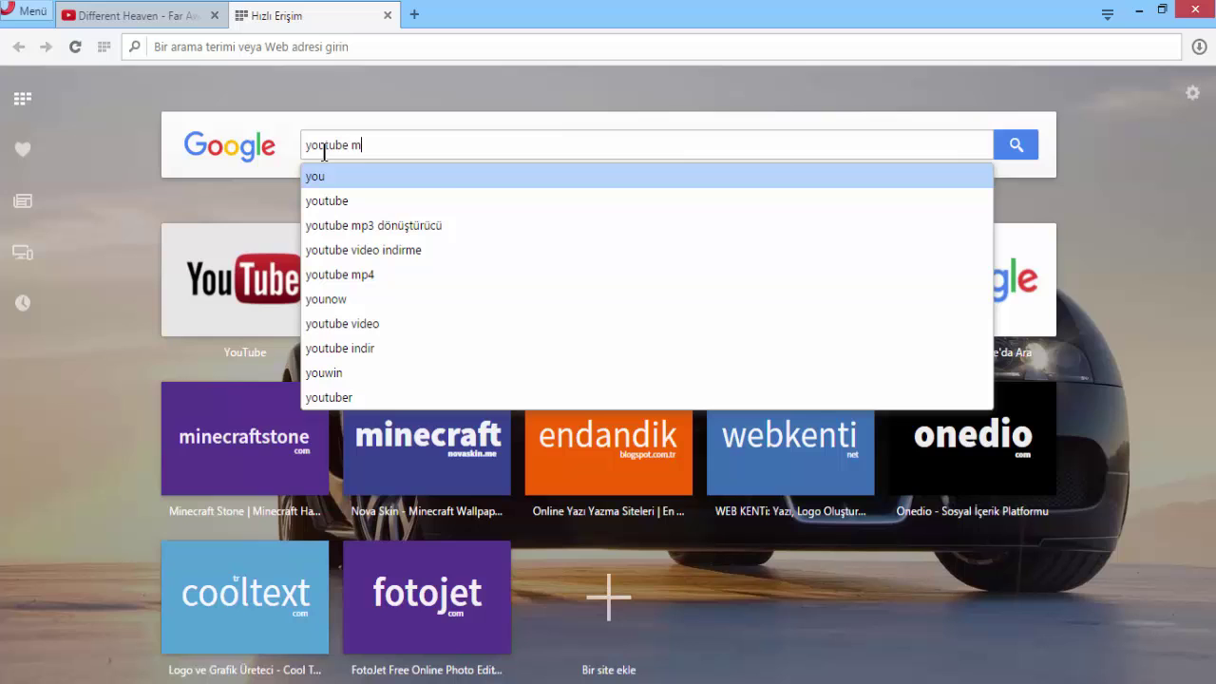
{"action": "type", "text": "p3"}
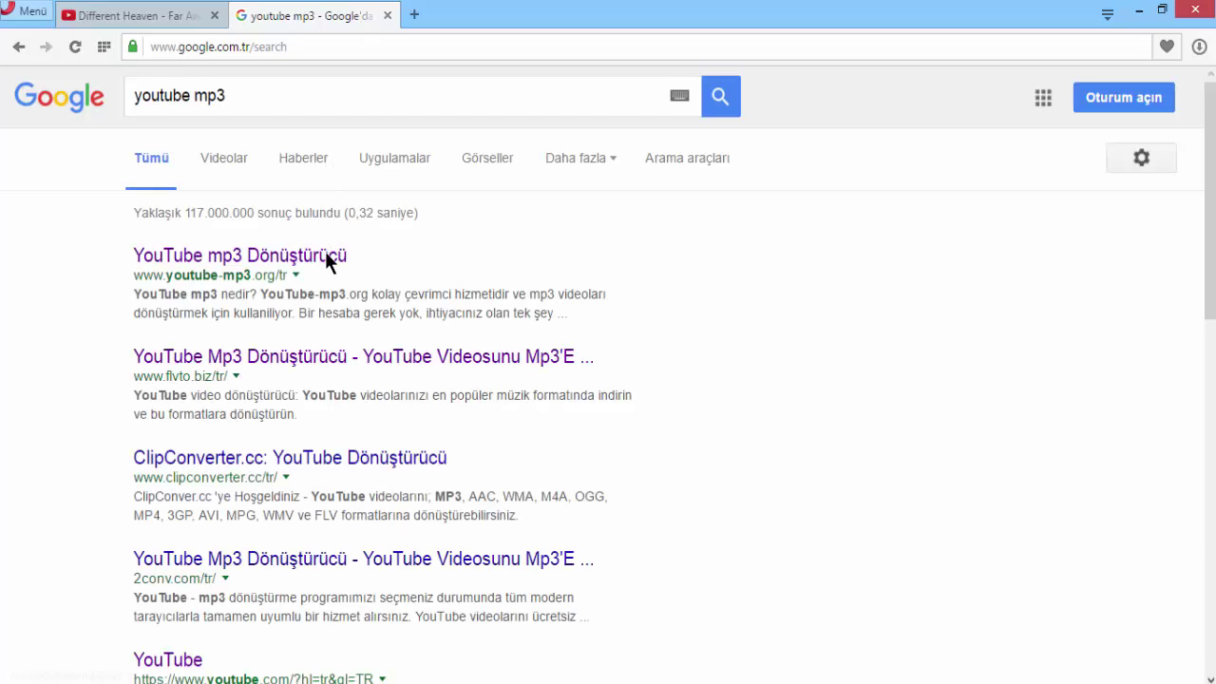
{"action": "left_click", "coordinate": [326, 255]}
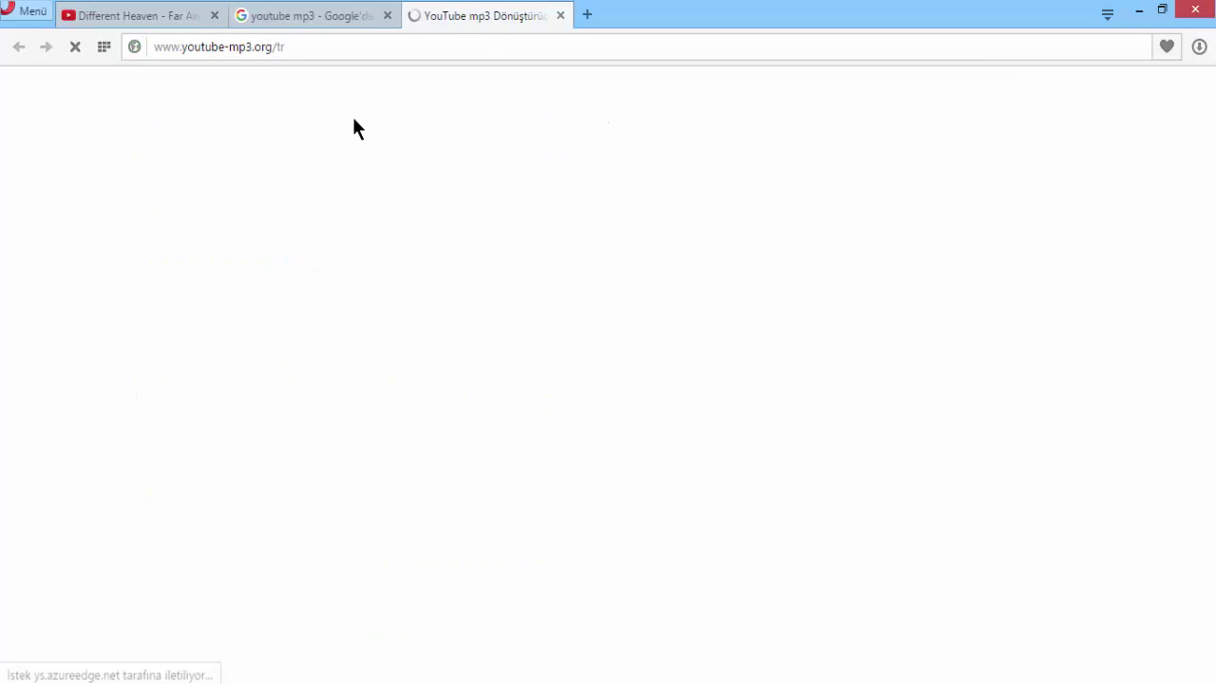
{"action": "left_click", "coordinate": [319, 15]}
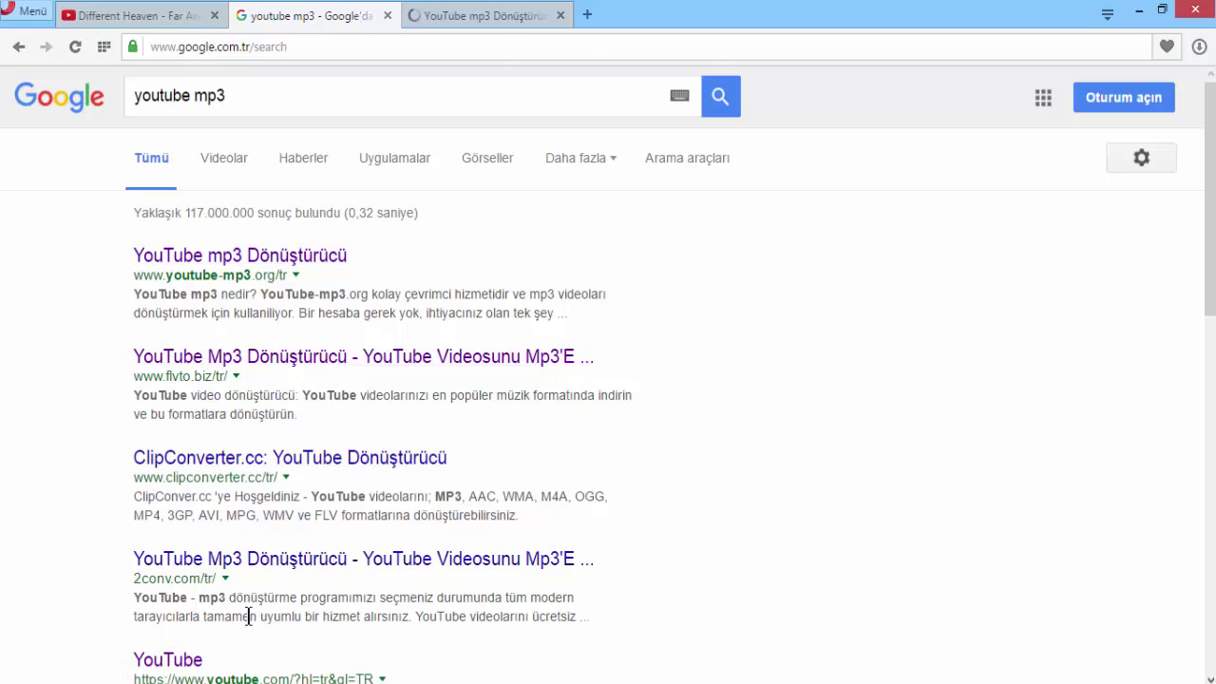
Step: Copy the web address of the "Different Heaven - Far Away (Phantom Sage Remix)" video page
{"action": "left_click", "coordinate": [492, 19]}
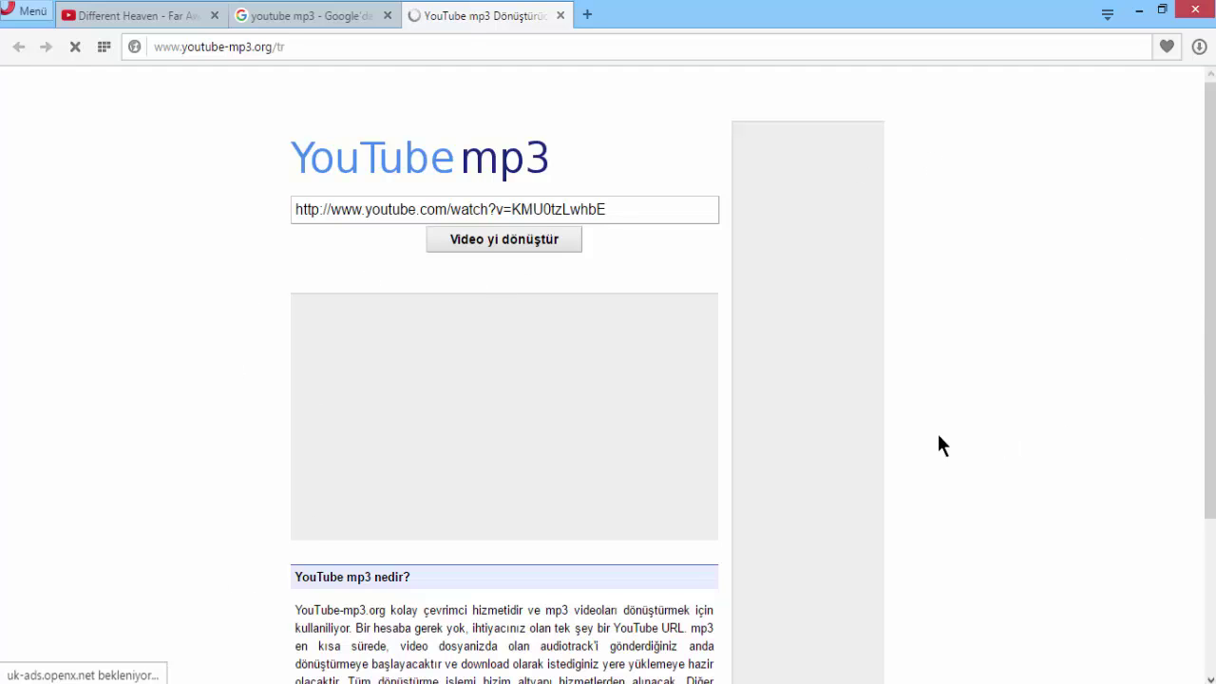
{"action": "left_click", "coordinate": [181, 15]}
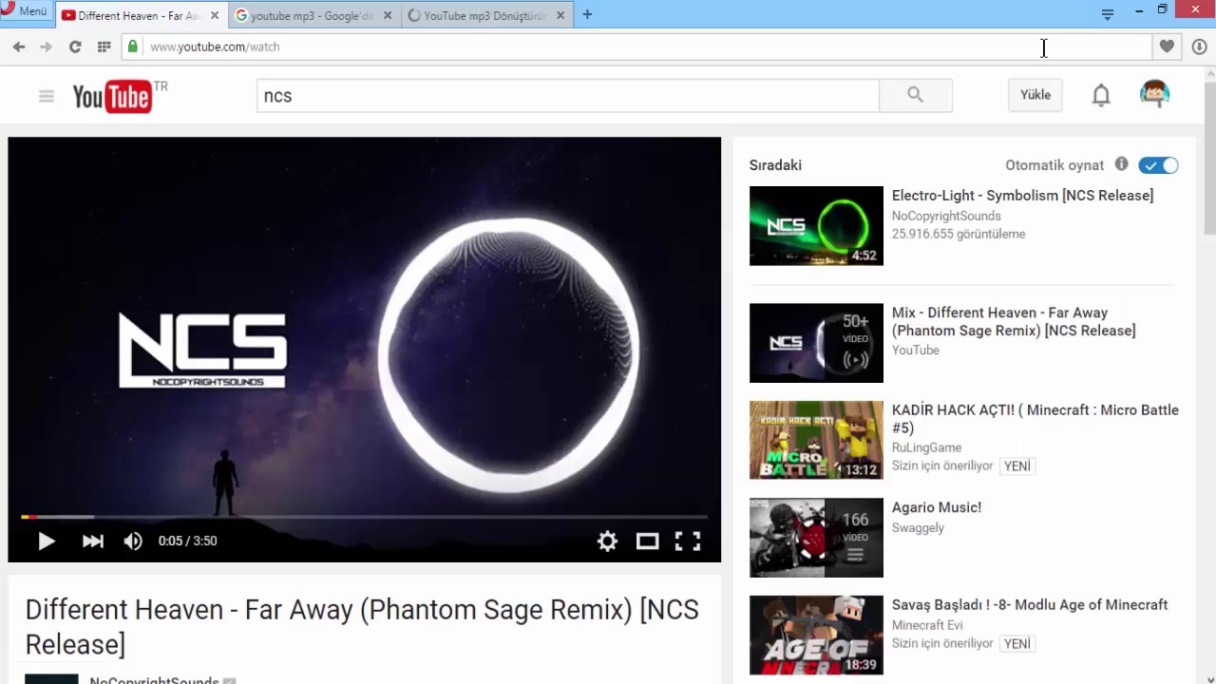
{"action": "left_click", "coordinate": [311, 47]}
{"action": "key", "text": "ctrl+c"}
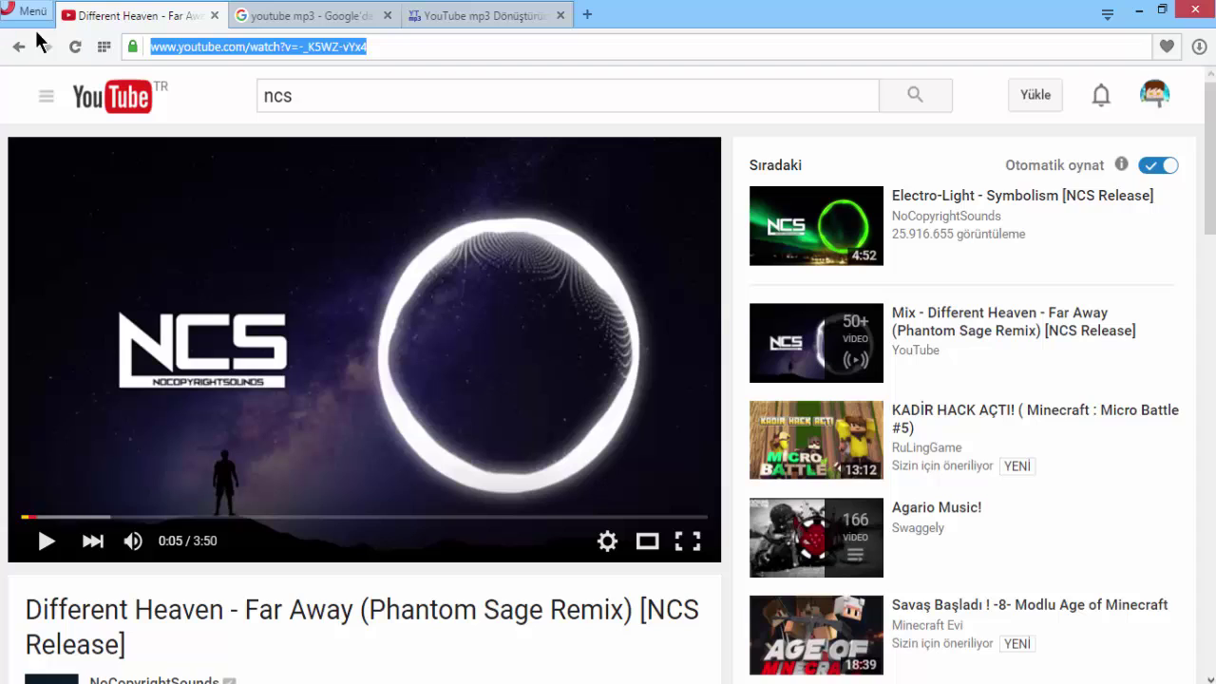
Step: Replace the link in the youtube-mp3.org converter with the copied video address, convert it and download the MP3
{"action": "left_click", "coordinate": [478, 17]}
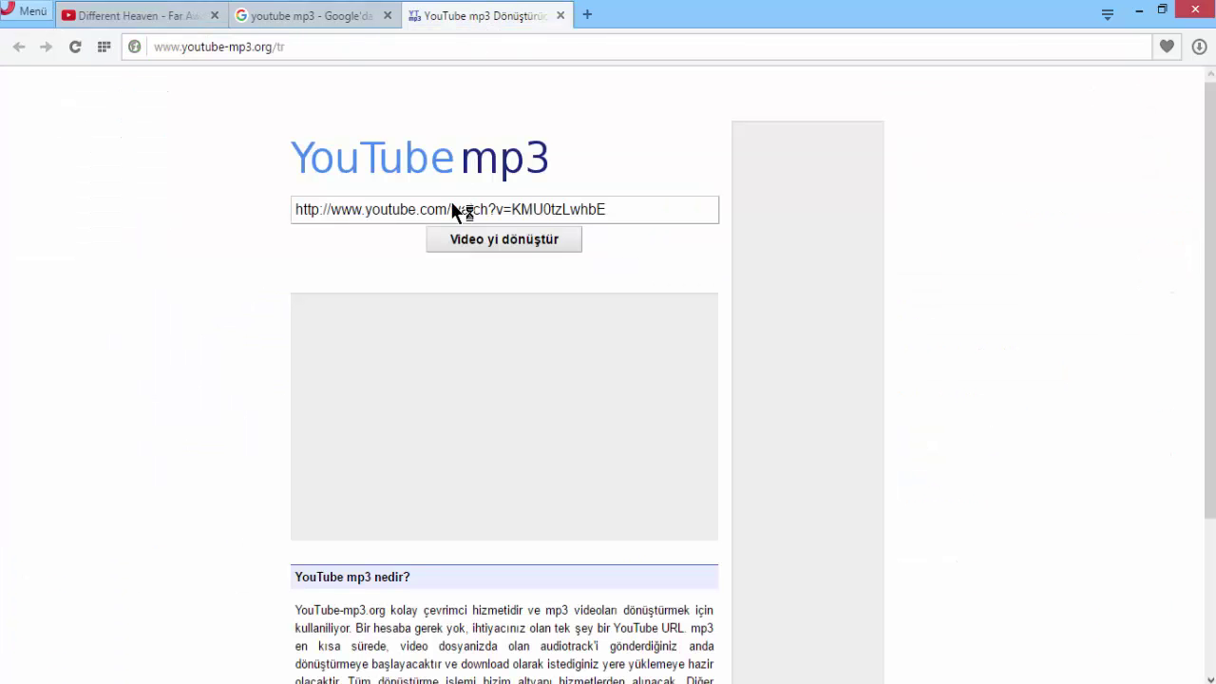
{"action": "left_click", "coordinate": [637, 207]}
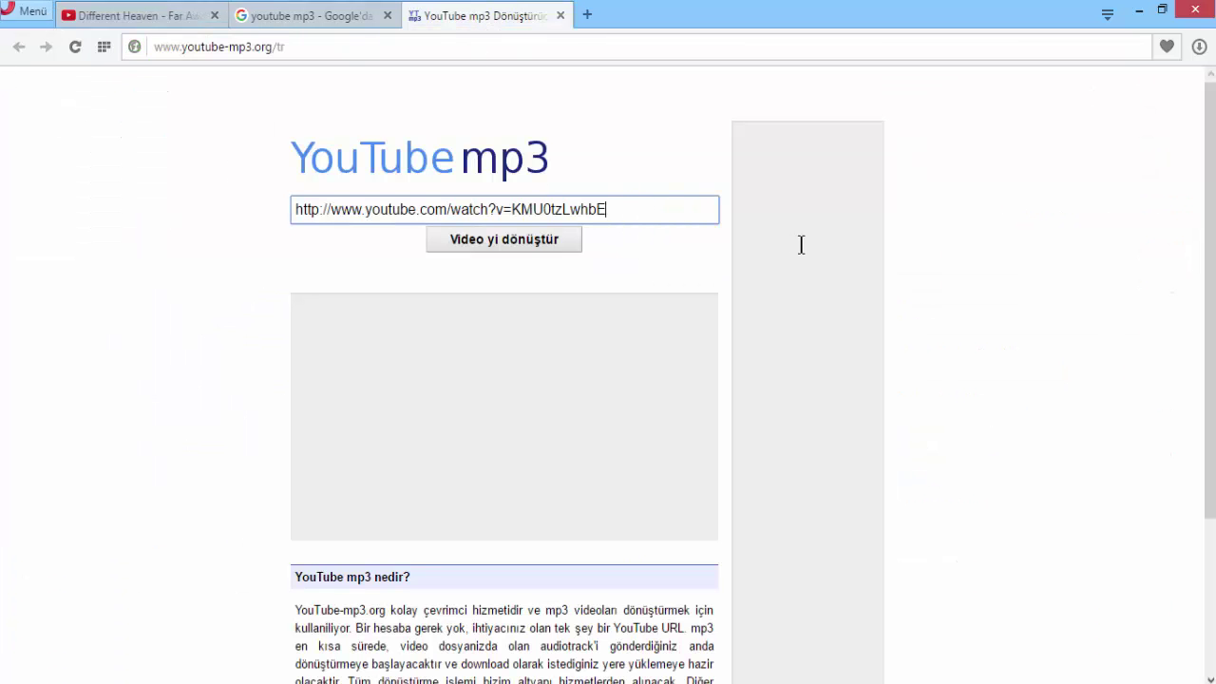
{"action": "left_click_drag", "start_coordinate": [649, 197], "coordinate": [122, 193]}
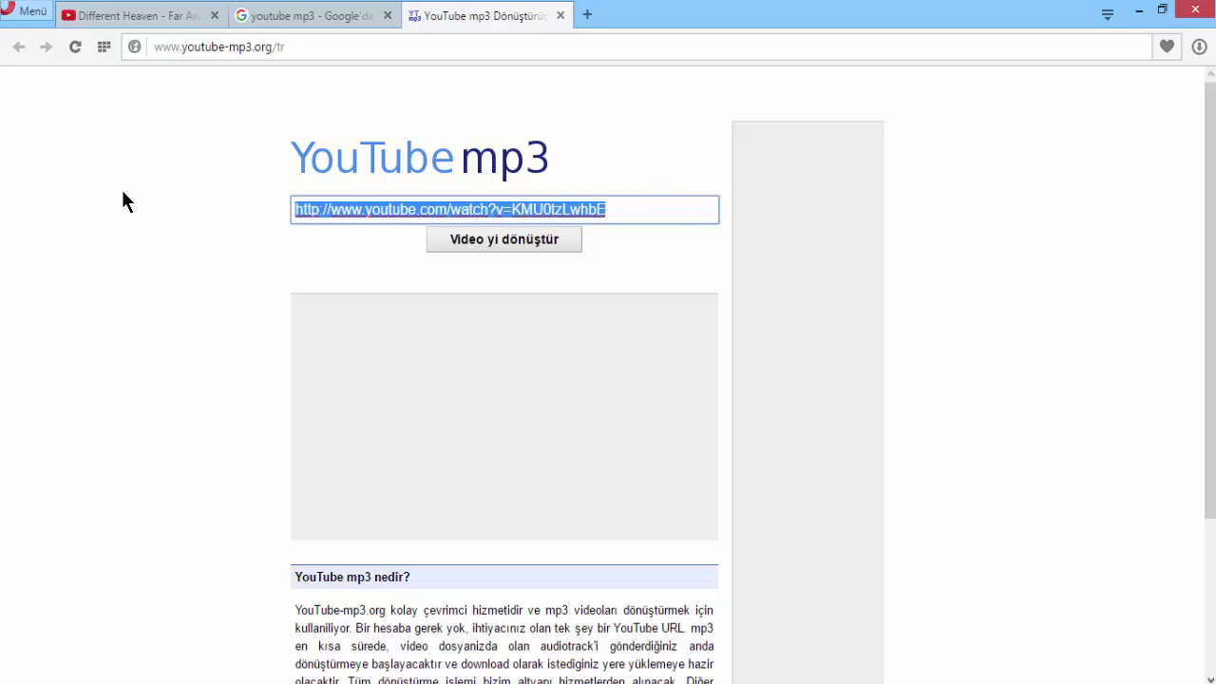
{"action": "key", "text": "ctrl+v"}
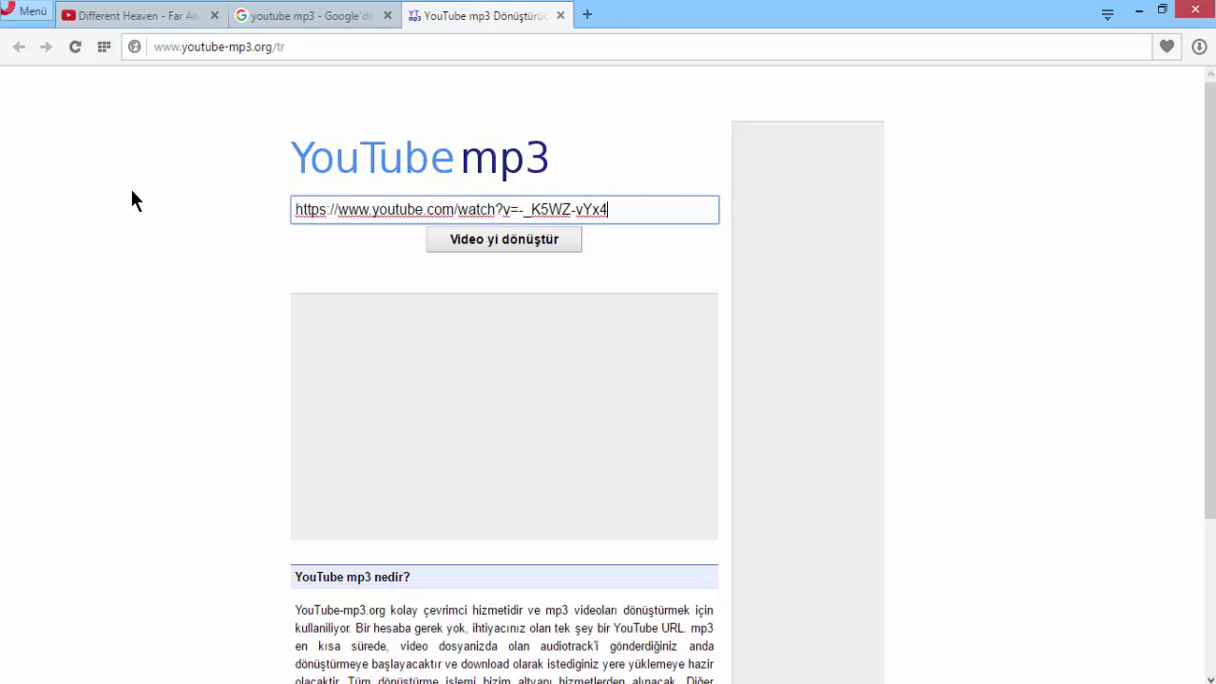
{"action": "left_click", "coordinate": [486, 240]}
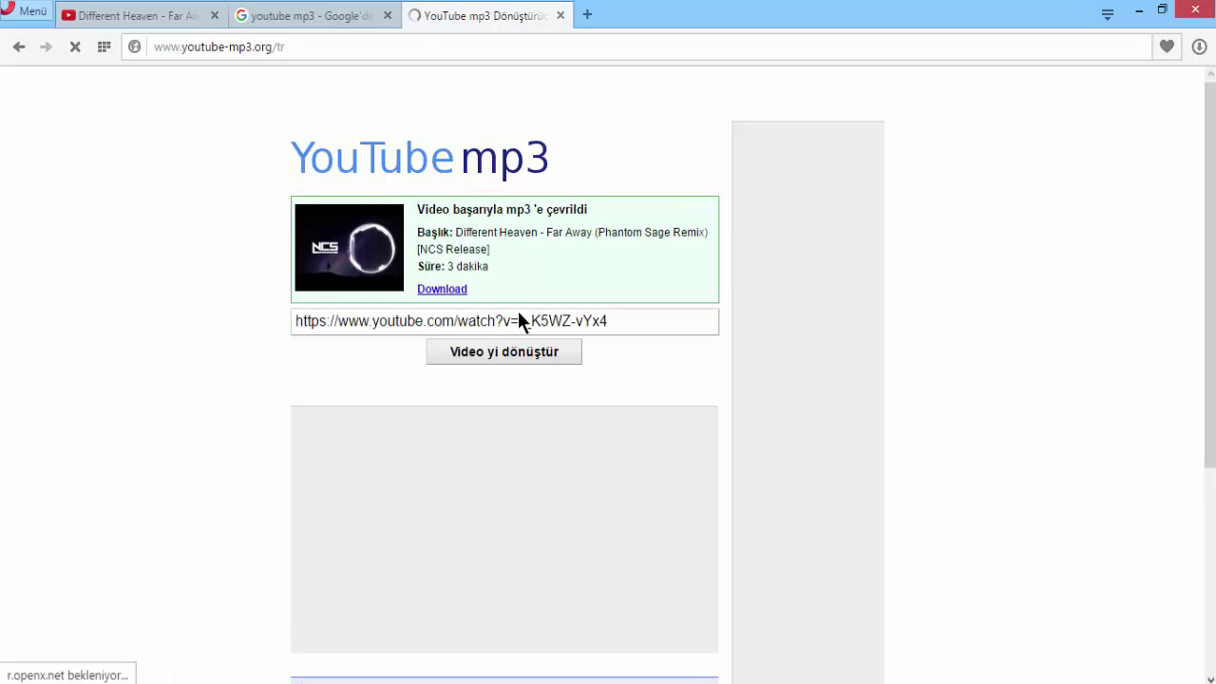
{"action": "left_click", "coordinate": [449, 289]}
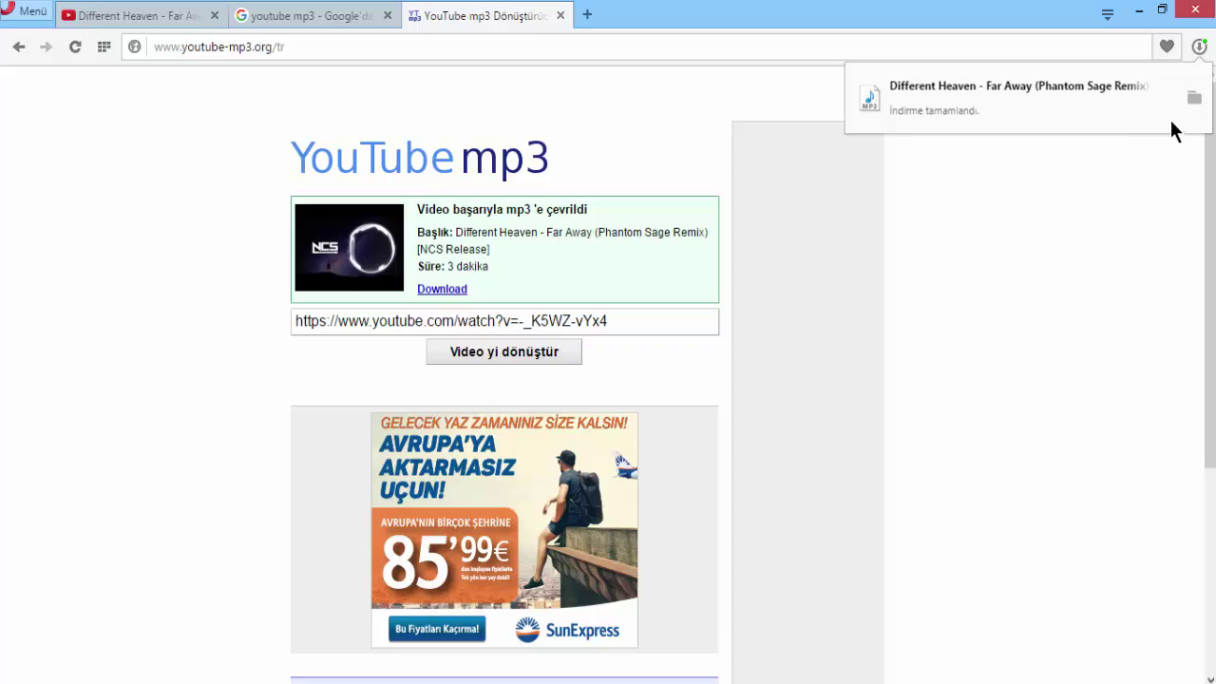
Step: Show the downloaded MP3 in its folder and import it into the clip bin of Camtasia Studio
{"action": "left_click", "coordinate": [1196, 107]}
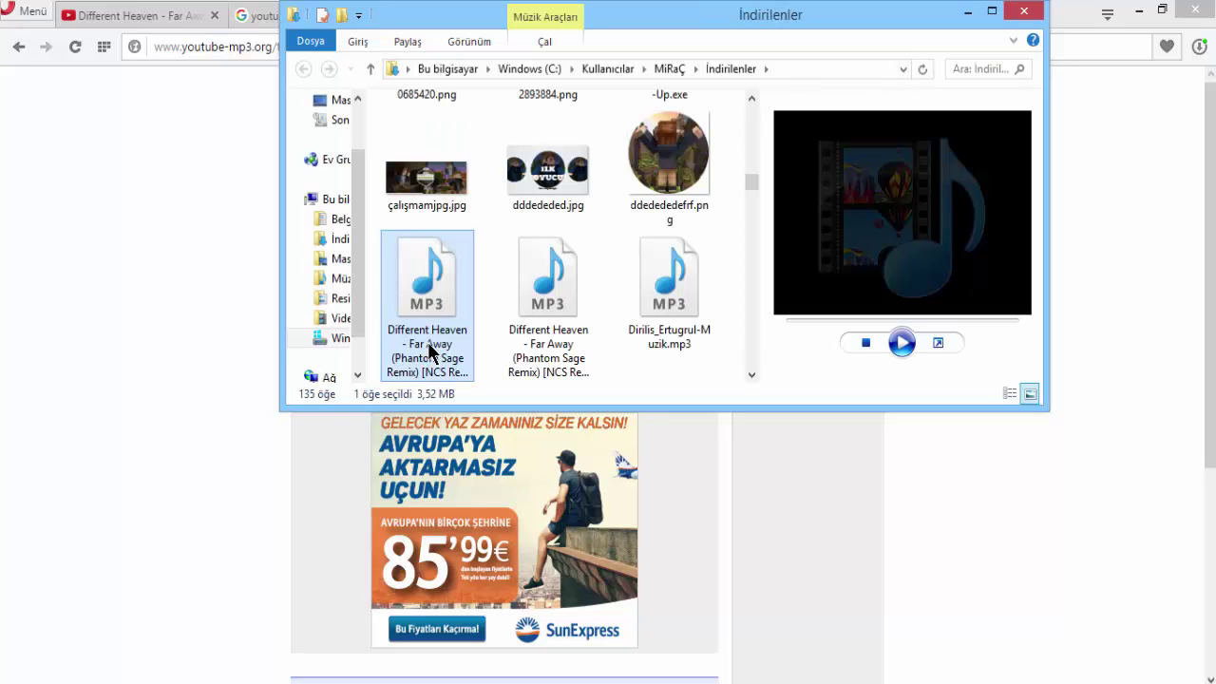
{"action": "left_click", "coordinate": [513, 285]}
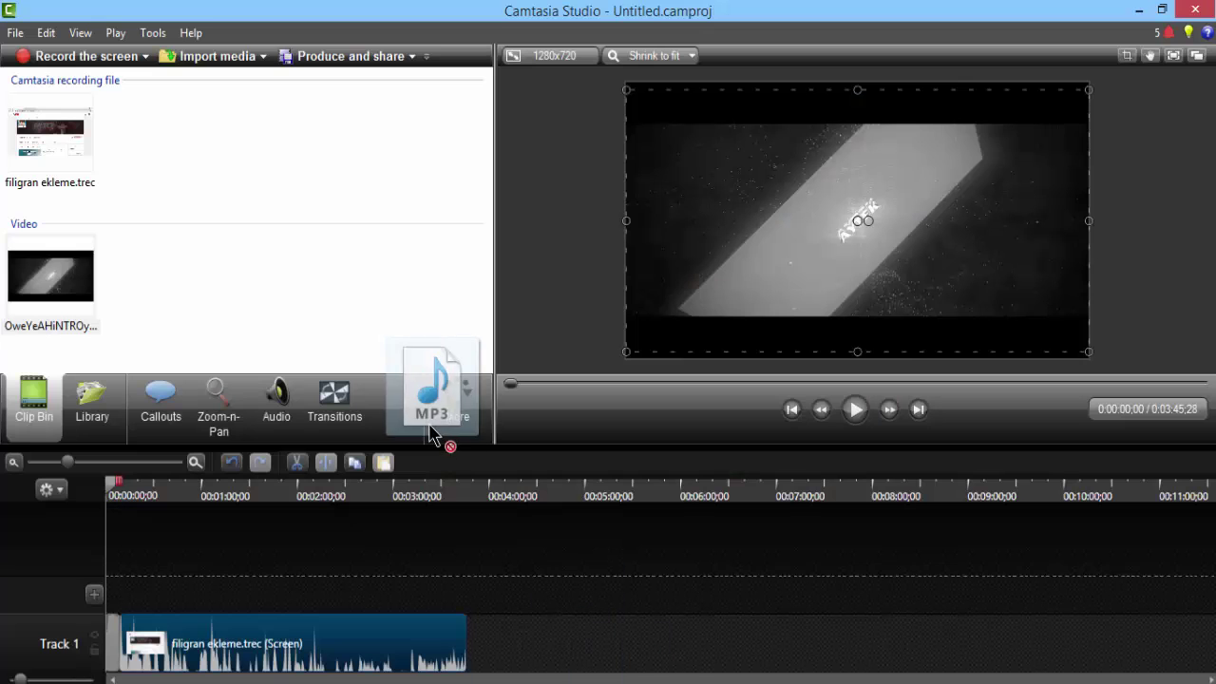
{"action": "left_click_drag", "start_coordinate": [448, 442], "coordinate": [302, 568]}
{"action": "left_click_drag", "start_coordinate": [186, 587], "coordinate": [199, 354]}
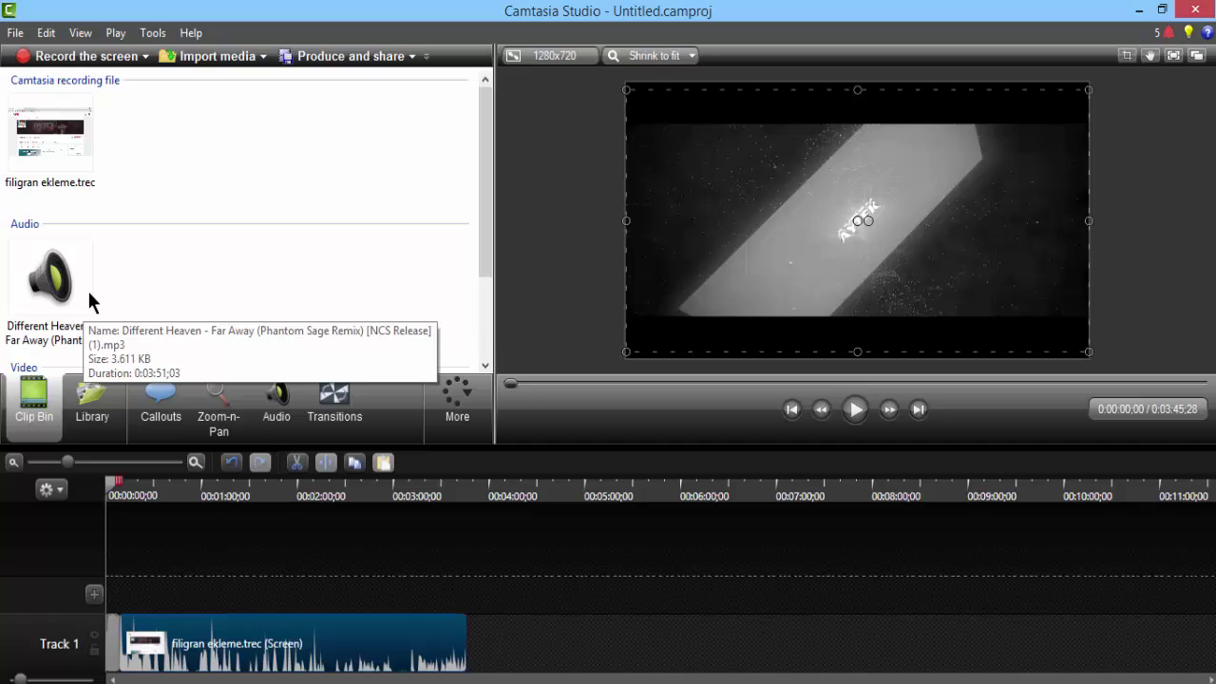
Step: Place the Different Heaven MP3 on a new track above the screen recording, starting at the beginning of the timeline
{"action": "left_click_drag", "start_coordinate": [88, 294], "coordinate": [237, 590]}
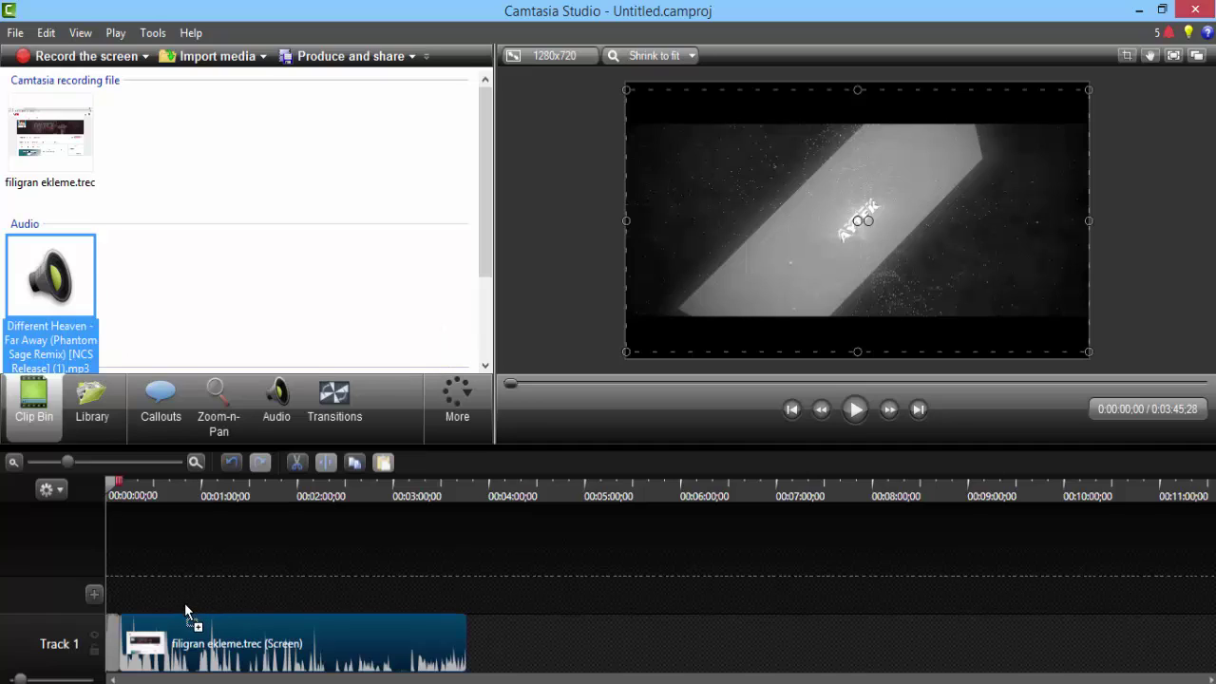
{"action": "left_click_drag", "start_coordinate": [192, 641], "coordinate": [158, 601]}
{"action": "left_click_drag", "start_coordinate": [296, 598], "coordinate": [443, 585]}
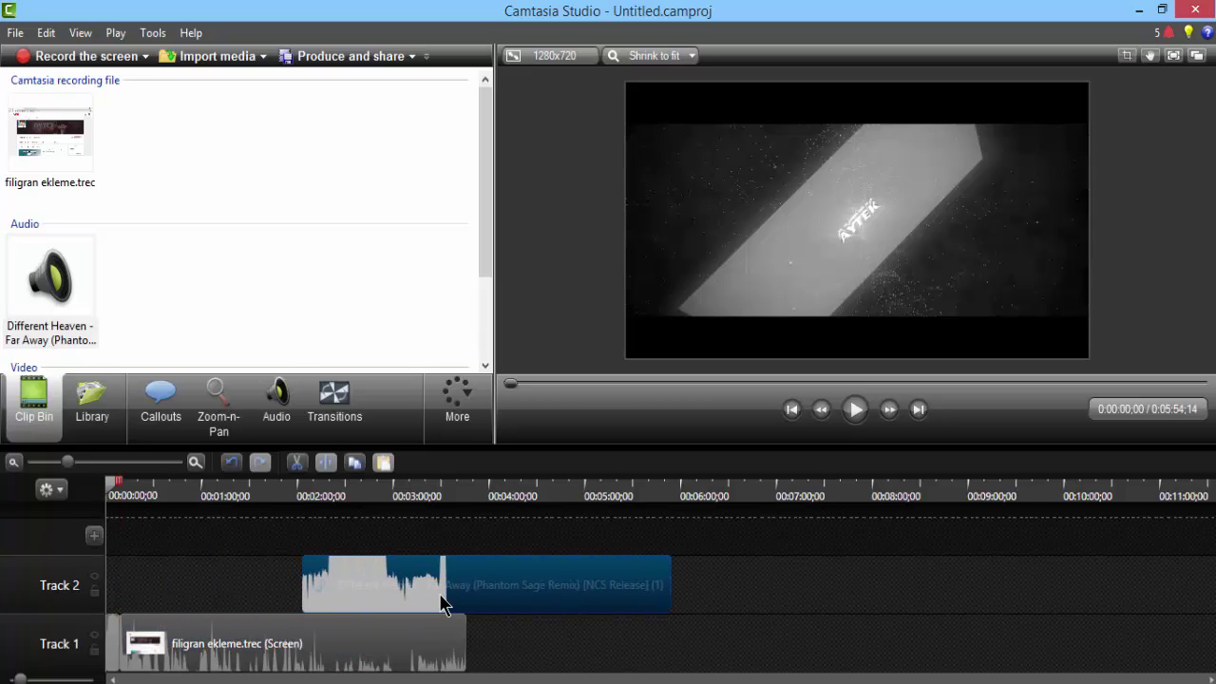
{"action": "left_click_drag", "start_coordinate": [361, 605], "coordinate": [399, 612]}
{"action": "left_click_drag", "start_coordinate": [342, 602], "coordinate": [253, 599]}
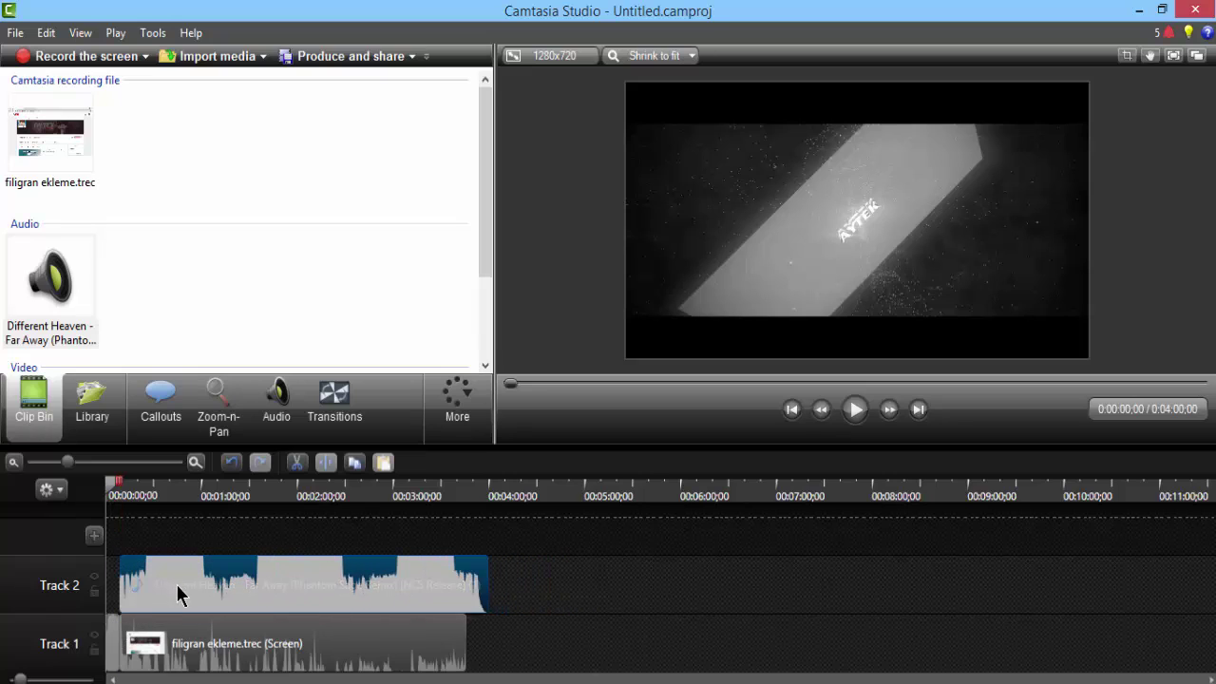
{"action": "left_click_drag", "start_coordinate": [171, 580], "coordinate": [8, 606]}
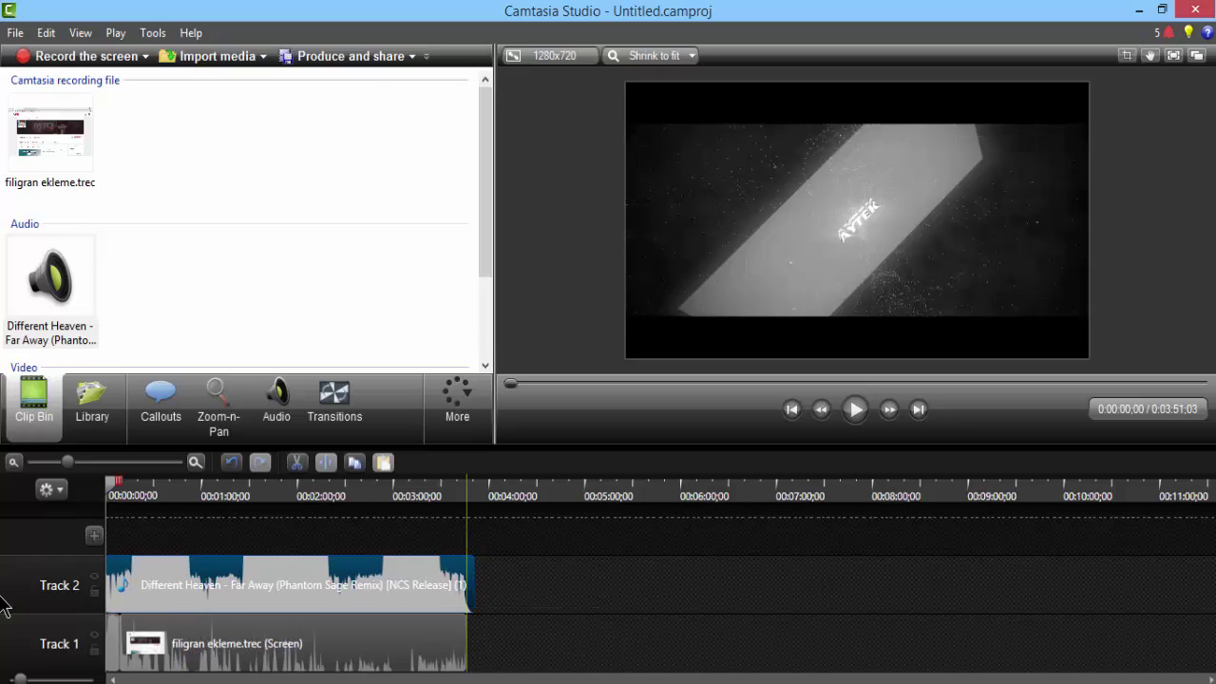
Step: Preview the opening and shift the music clip on Track 2 so it starts where the intro clip ends
{"action": "left_click", "coordinate": [854, 416]}
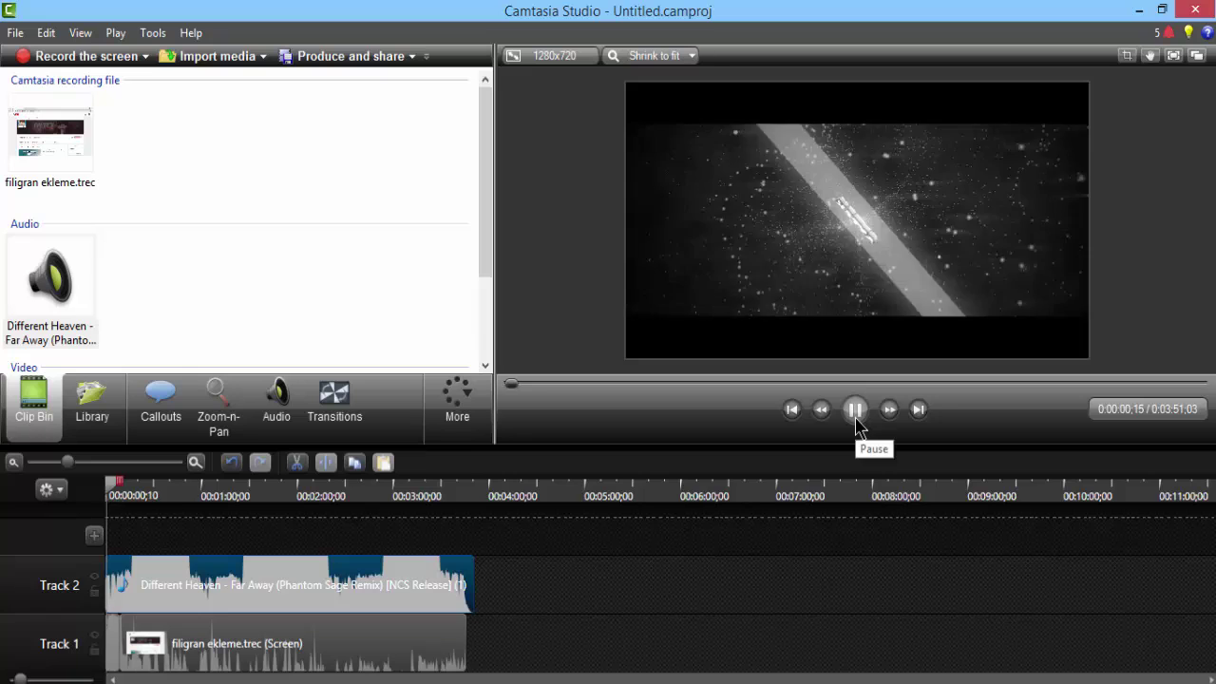
{"action": "left_click", "coordinate": [856, 421]}
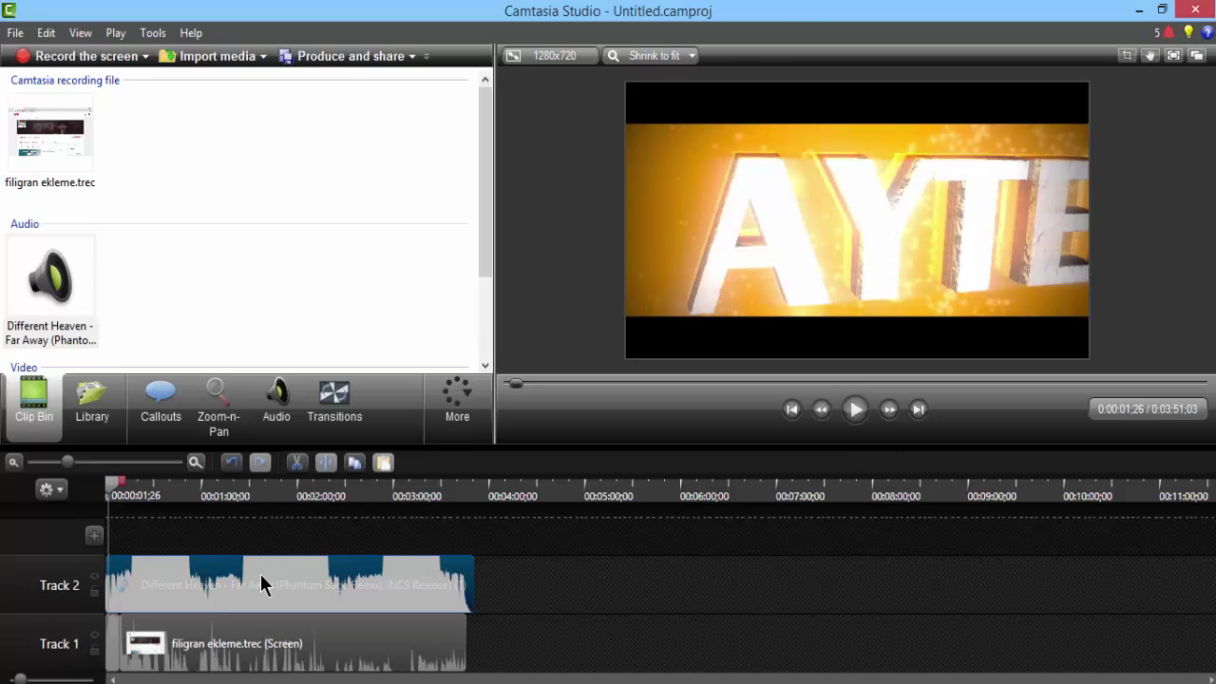
{"action": "mouse_move", "coordinate": [260, 577]}
{"action": "left_mouse_down"}
{"action": "mouse_move", "coordinate": [394, 572]}
{"action": "mouse_move", "coordinate": [274, 575]}
{"action": "left_mouse_up"}
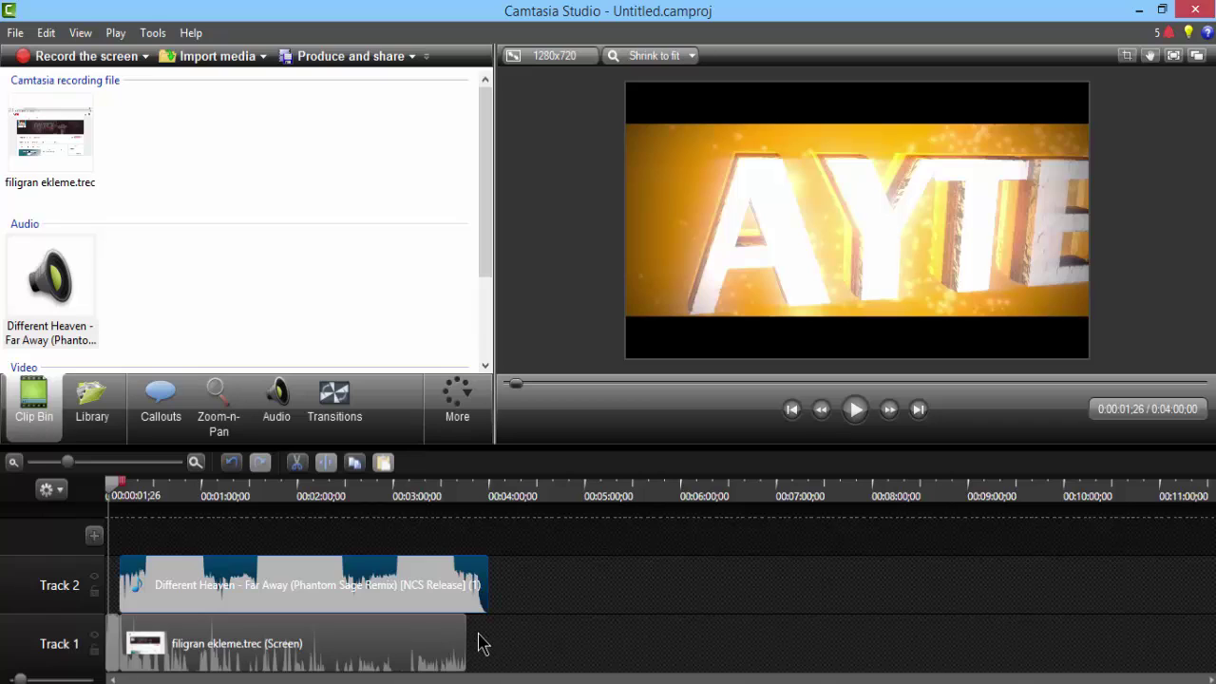
{"action": "left_click", "coordinate": [471, 644]}
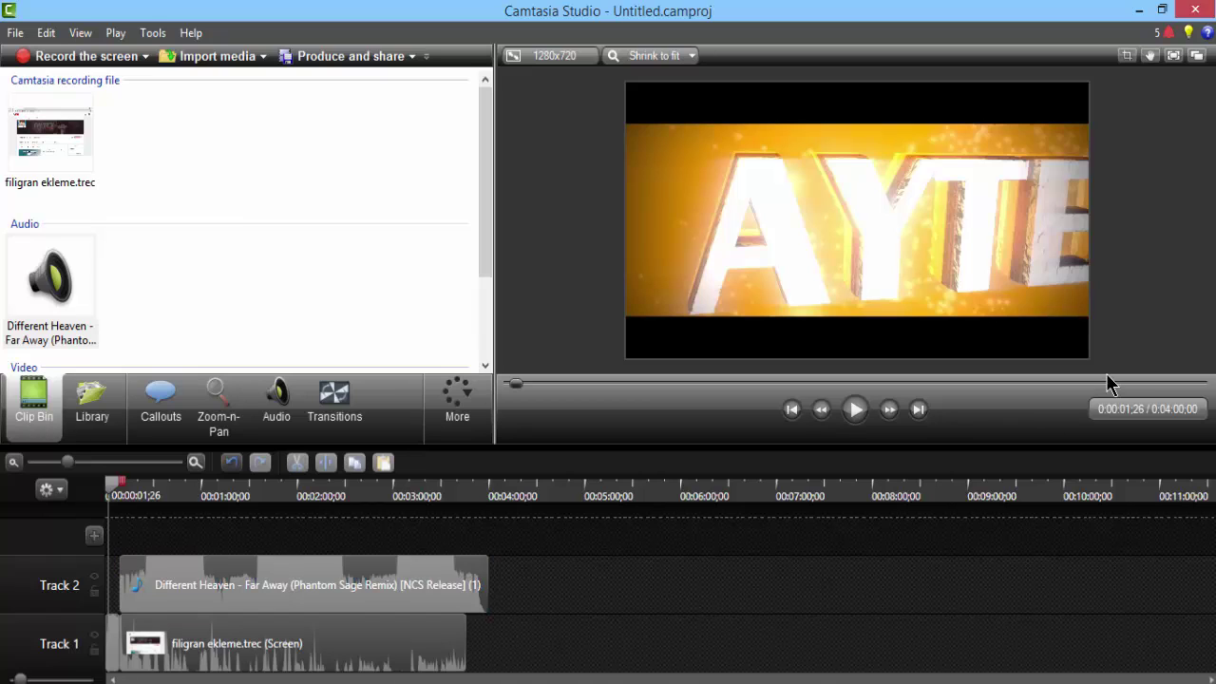
Step: Check playback near the end and trim the music clip's end to line up with the end of the screen recording
{"action": "left_click", "coordinate": [1142, 384]}
{"action": "left_click", "coordinate": [1161, 385]}
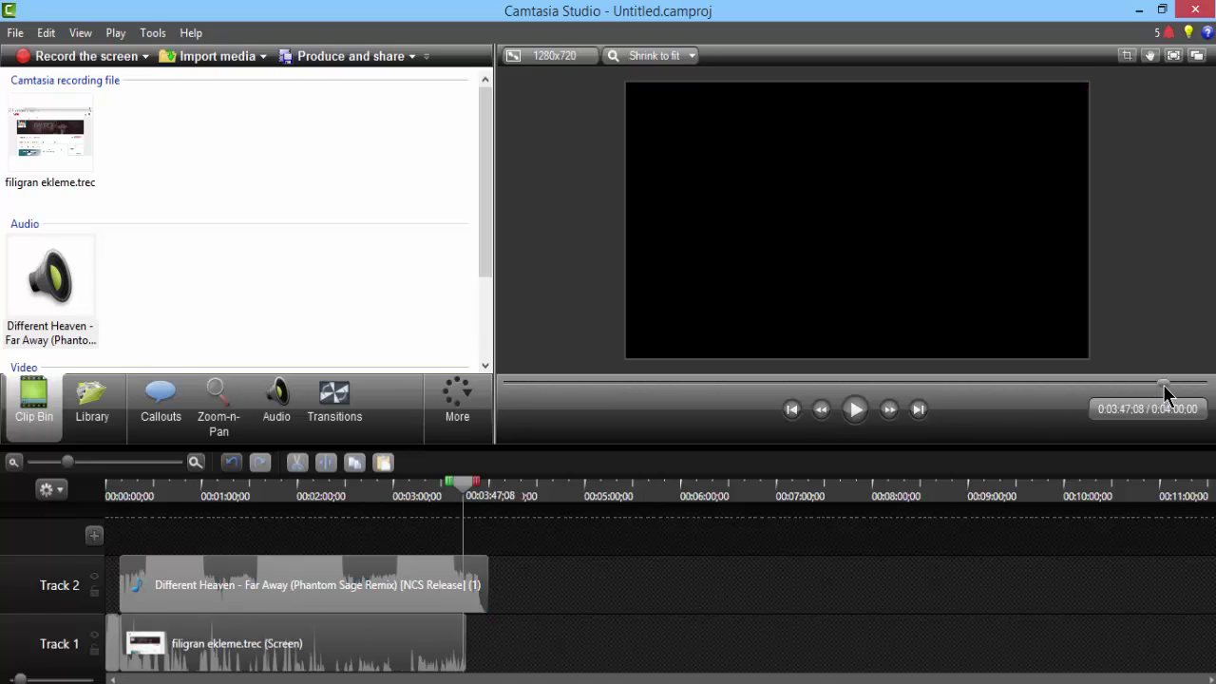
{"action": "left_click", "coordinate": [860, 421]}
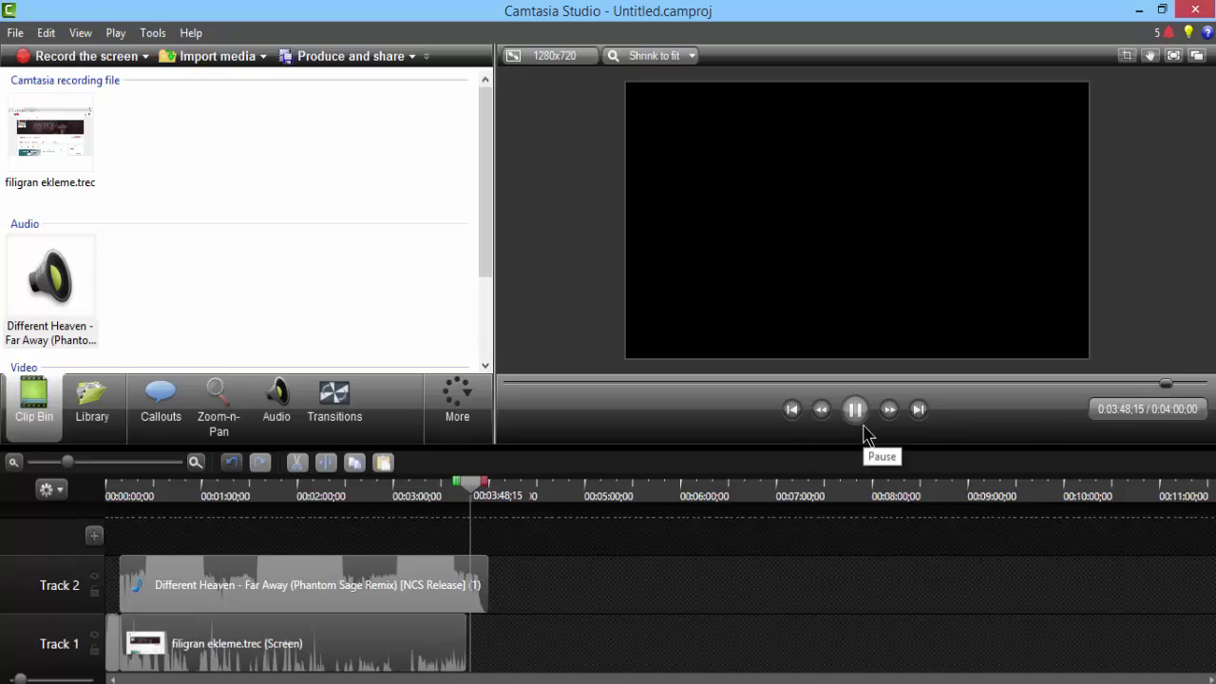
{"action": "left_click", "coordinate": [857, 412]}
{"action": "left_click_drag", "start_coordinate": [465, 473], "coordinate": [542, 485]}
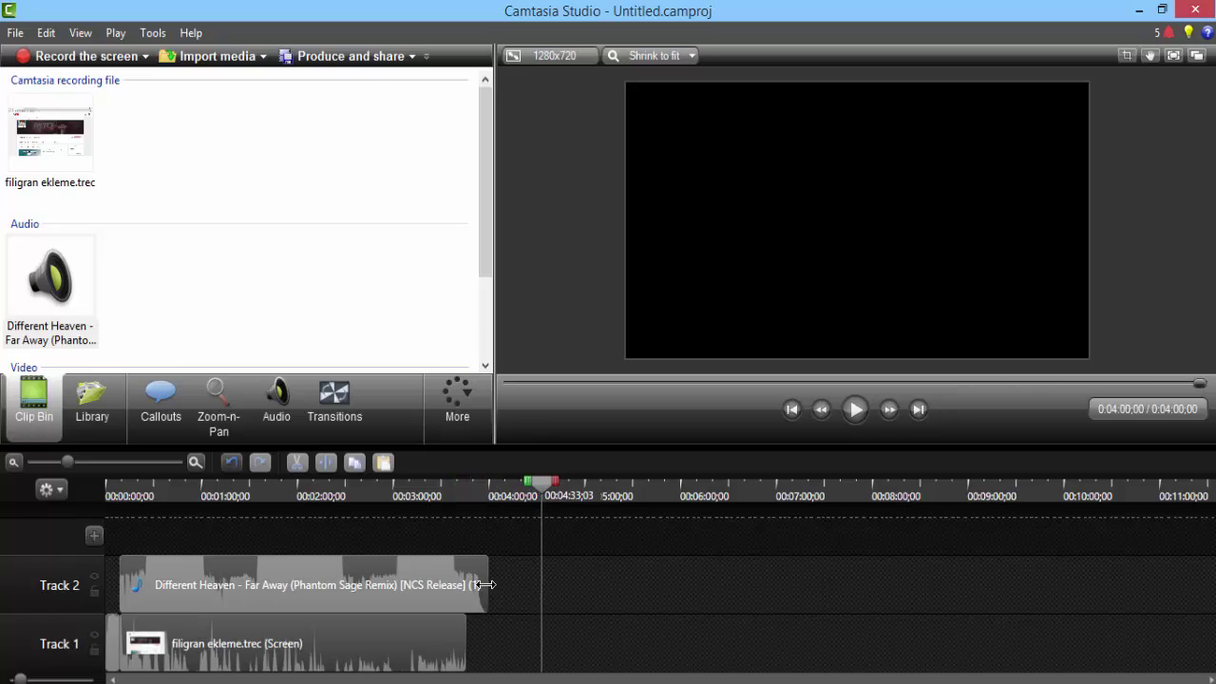
{"action": "left_click_drag", "start_coordinate": [488, 584], "coordinate": [466, 586]}
Step: Preview a short passage of the edited video from about 0:01:48
{"action": "left_click", "coordinate": [842, 386]}
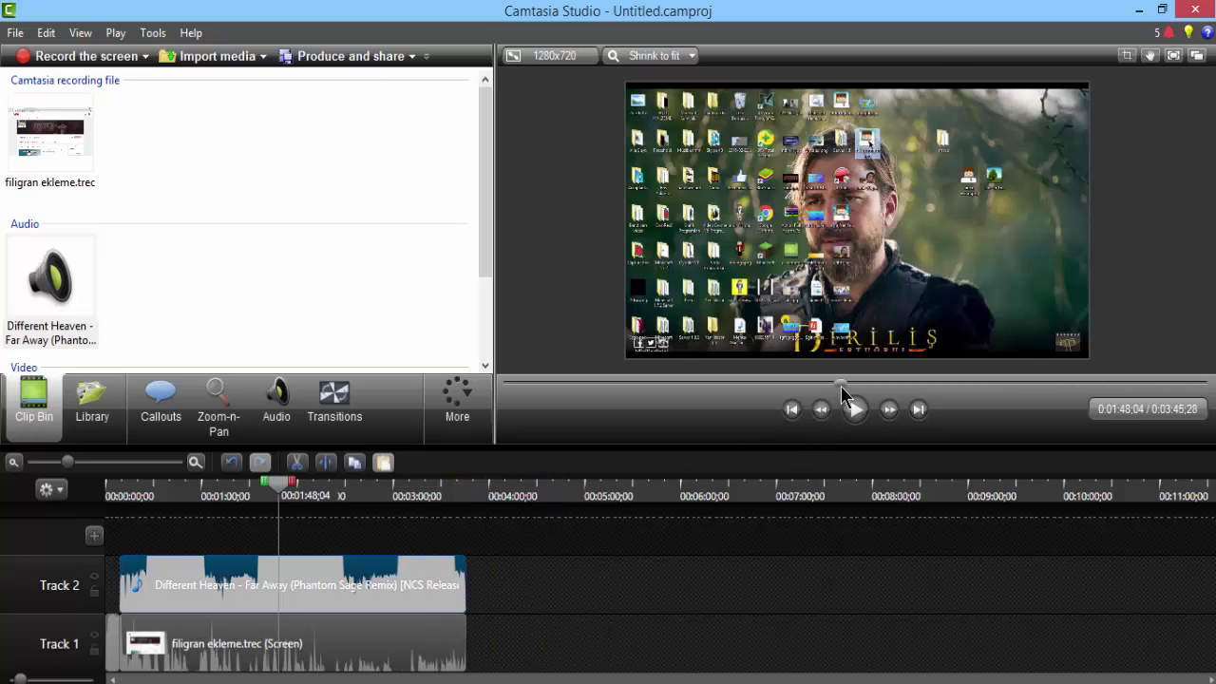
{"action": "left_click", "coordinate": [853, 411]}
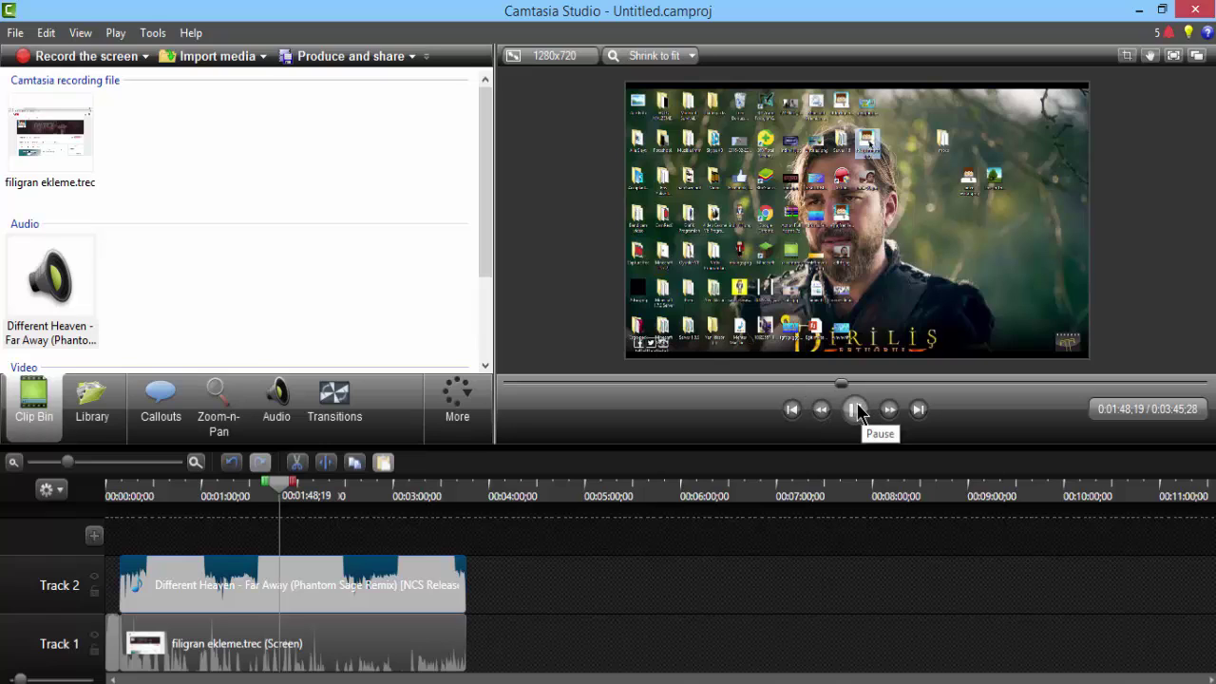
{"action": "left_click", "coordinate": [855, 411]}
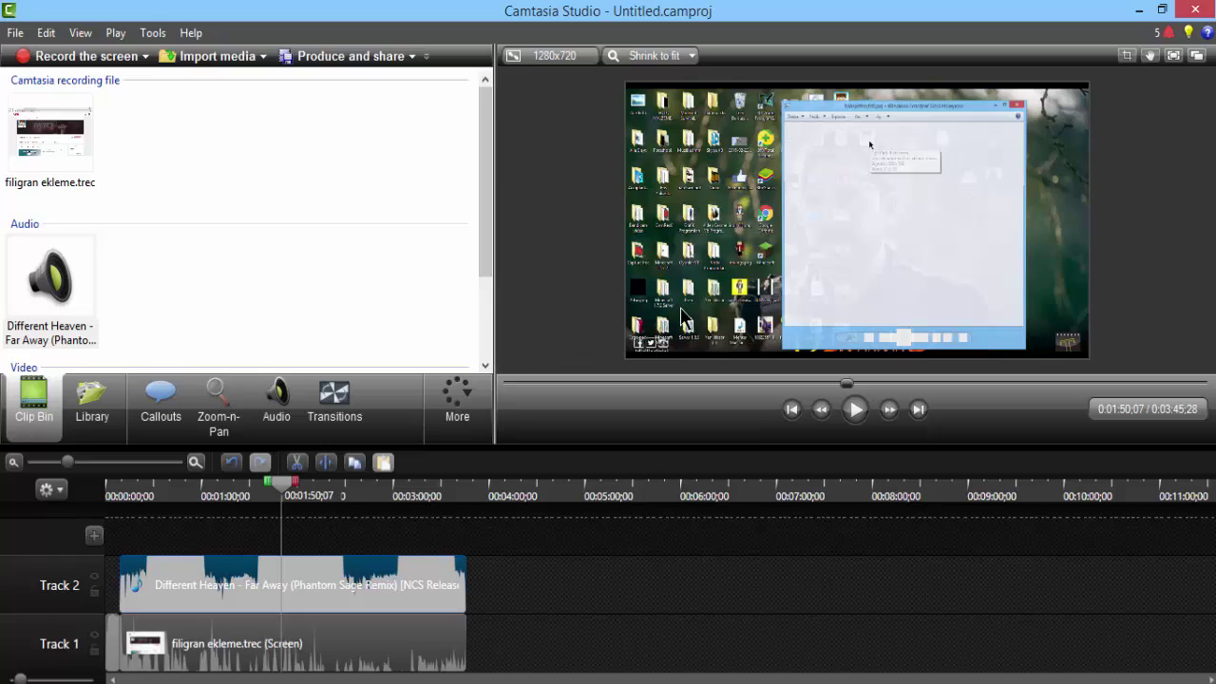
Step: Move the screen recording up to the canvas's upper edge and stretch its lower edge to fill the canvas
{"action": "left_click_drag", "start_coordinate": [712, 280], "coordinate": [714, 263]}
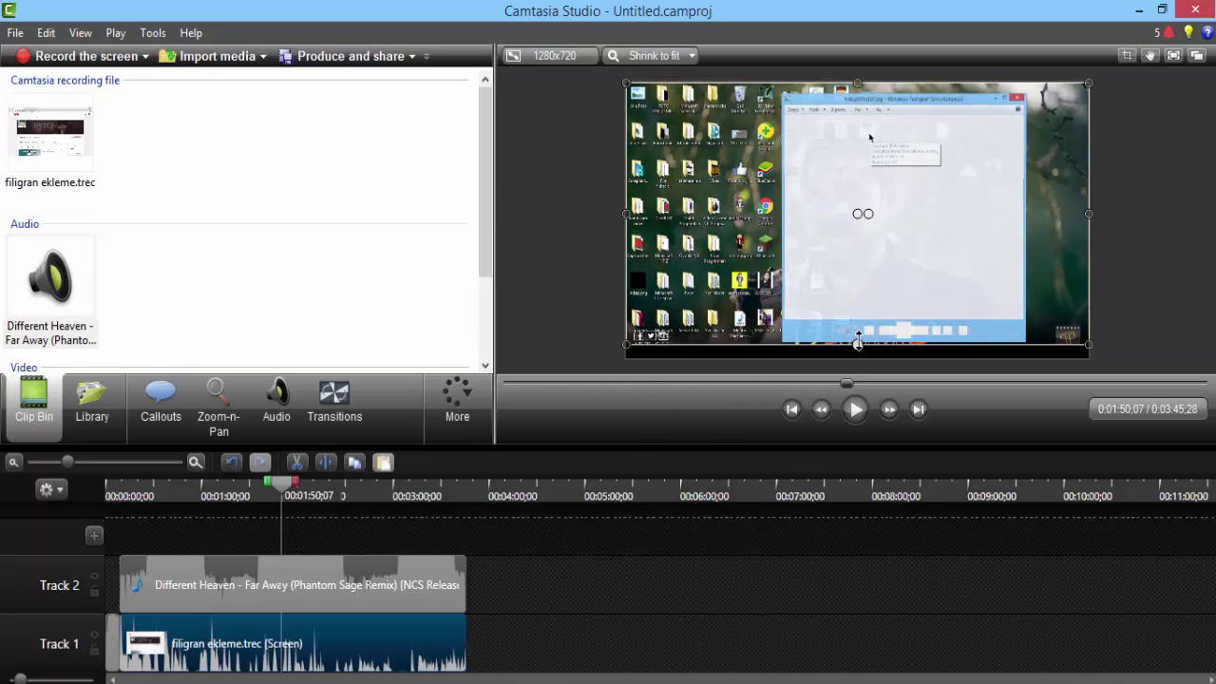
{"action": "left_click_drag", "start_coordinate": [859, 342], "coordinate": [858, 358]}
{"action": "left_click", "coordinate": [591, 270]}
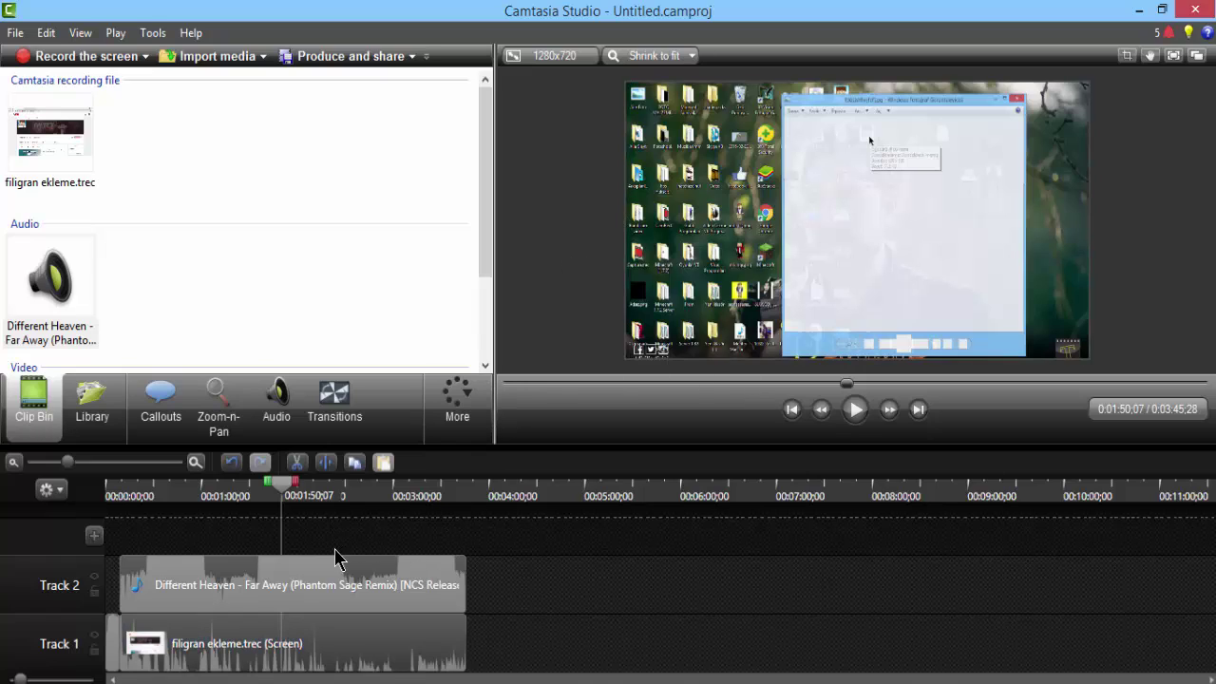
Step: Open the audio editing tools and lower the volume of the music clip on Track 2 to nearly silent
{"action": "left_click", "coordinate": [275, 423]}
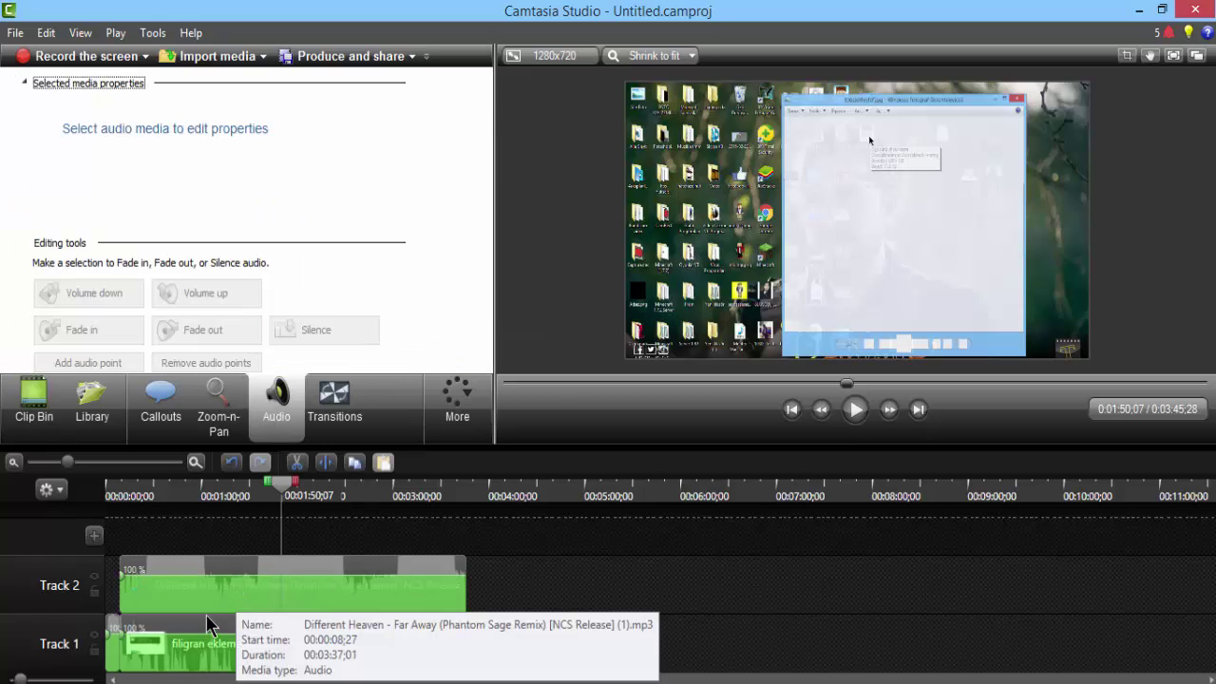
{"action": "left_click", "coordinate": [92, 406]}
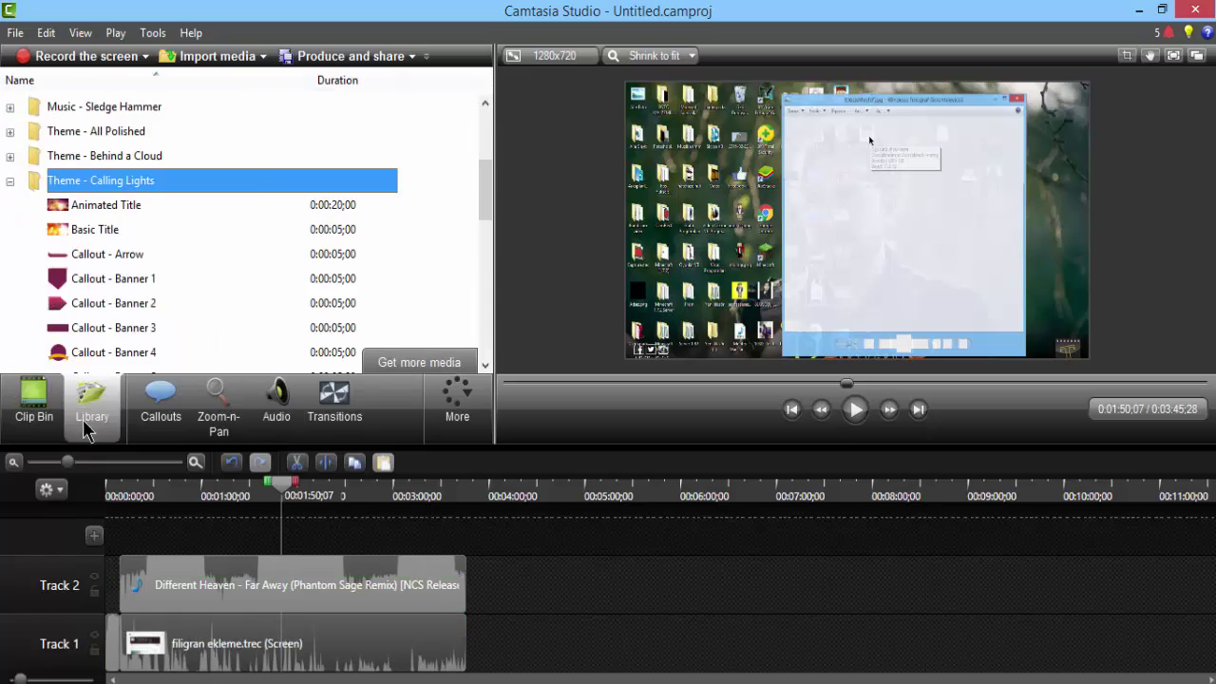
{"action": "left_click", "coordinate": [219, 406]}
{"action": "left_click", "coordinate": [277, 408]}
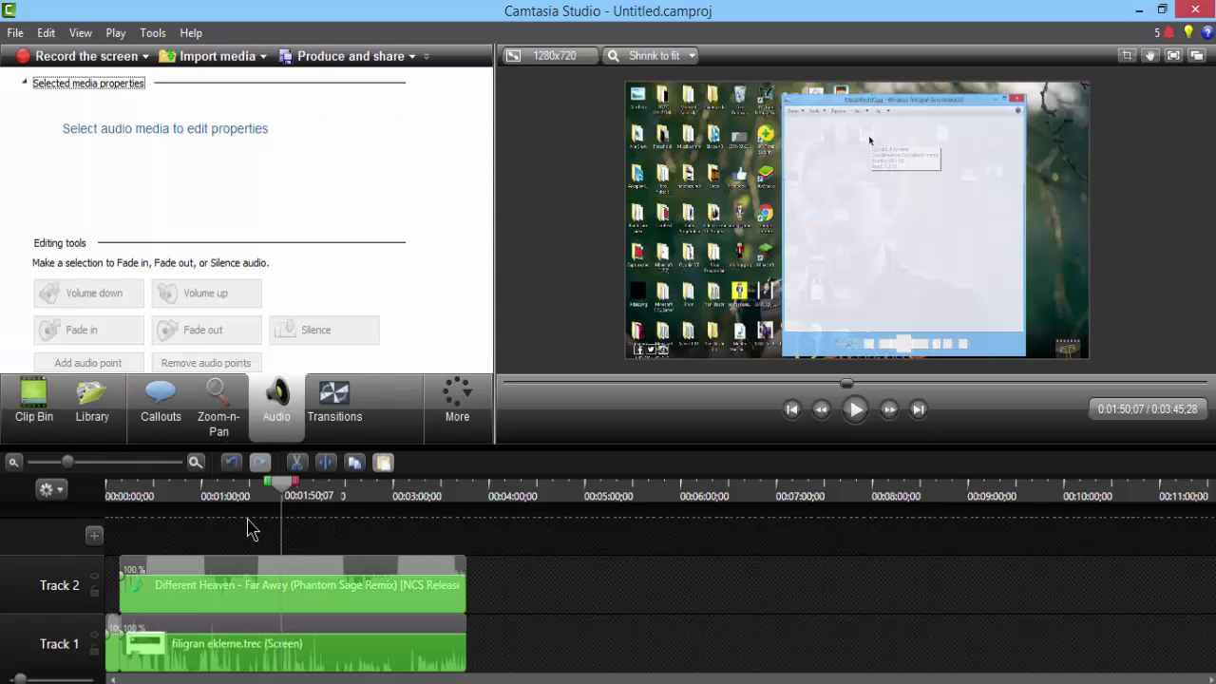
{"action": "left_click", "coordinate": [239, 591]}
{"action": "left_click_drag", "start_coordinate": [239, 591], "coordinate": [240, 613]}
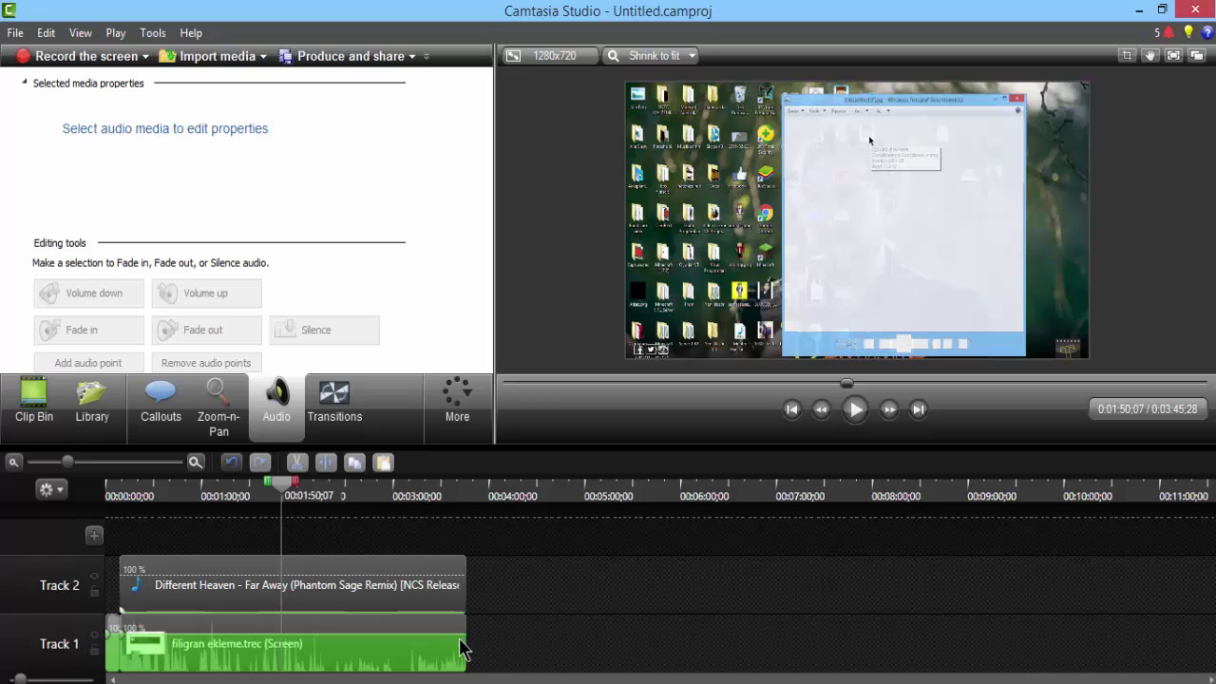
{"action": "left_click_drag", "start_coordinate": [460, 620], "coordinate": [455, 632]}
Step: Return the playhead to the start of the timeline and preview the first seconds of the intro clip
{"action": "key", "text": "ctrl+Home"}
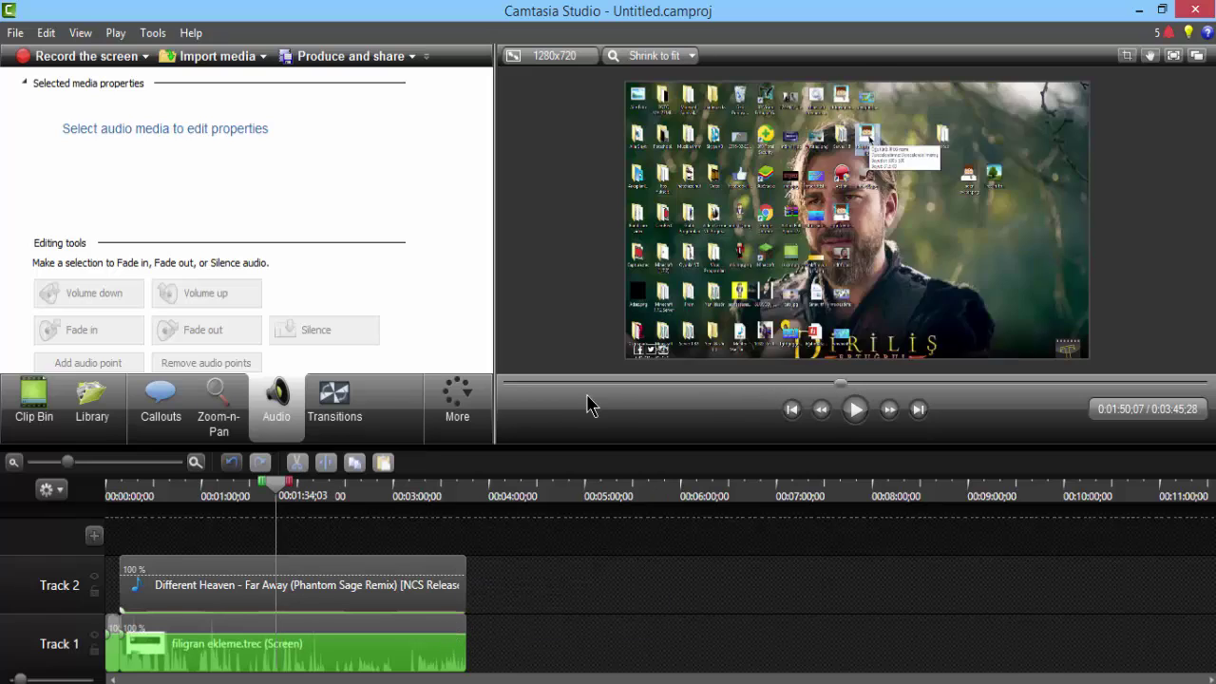
{"action": "left_click", "coordinate": [538, 385]}
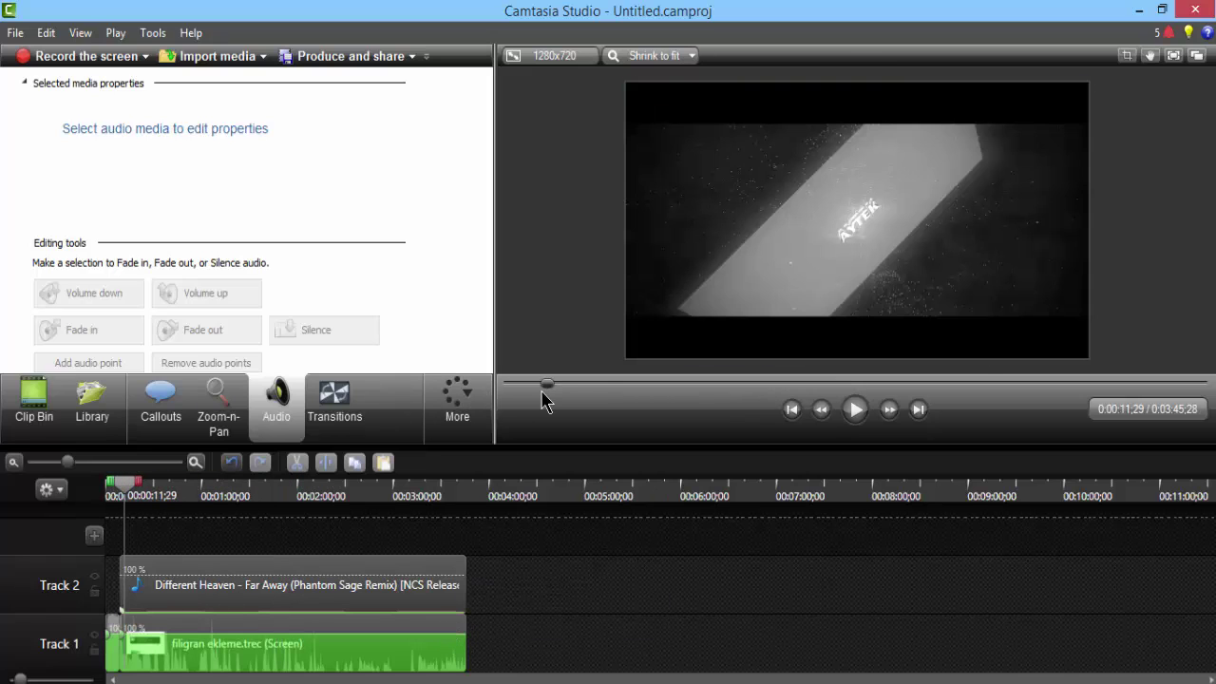
{"action": "left_click_drag", "start_coordinate": [537, 385], "coordinate": [472, 385]}
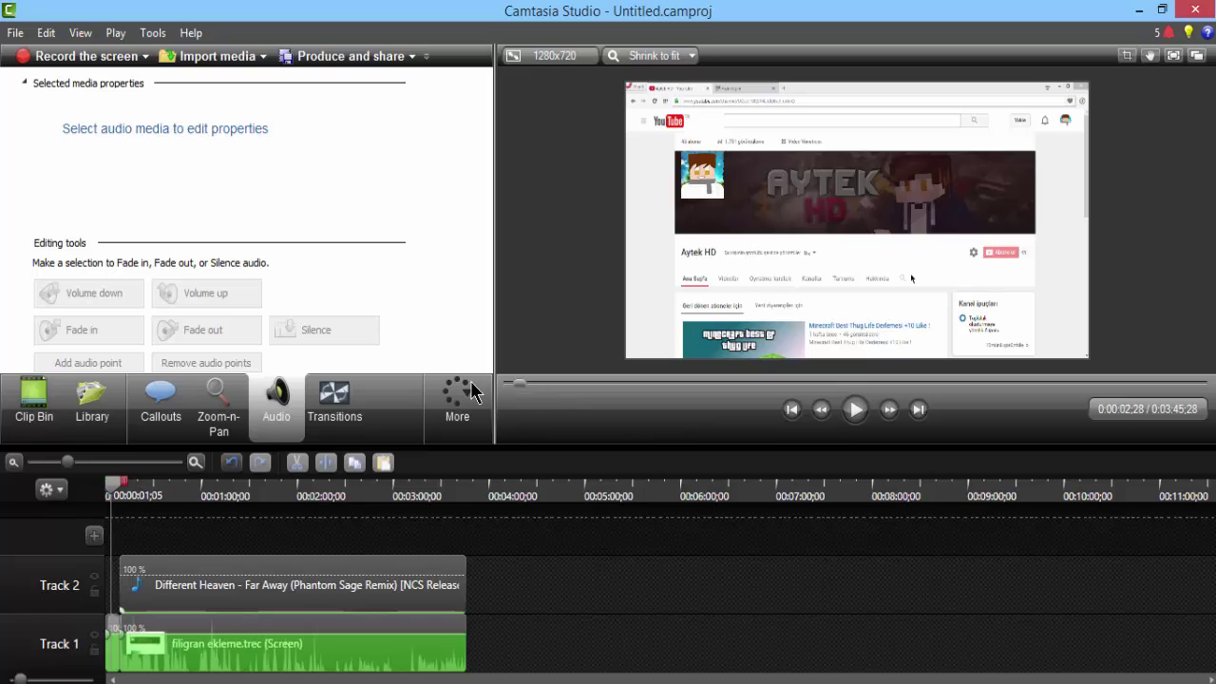
{"action": "left_click", "coordinate": [858, 416]}
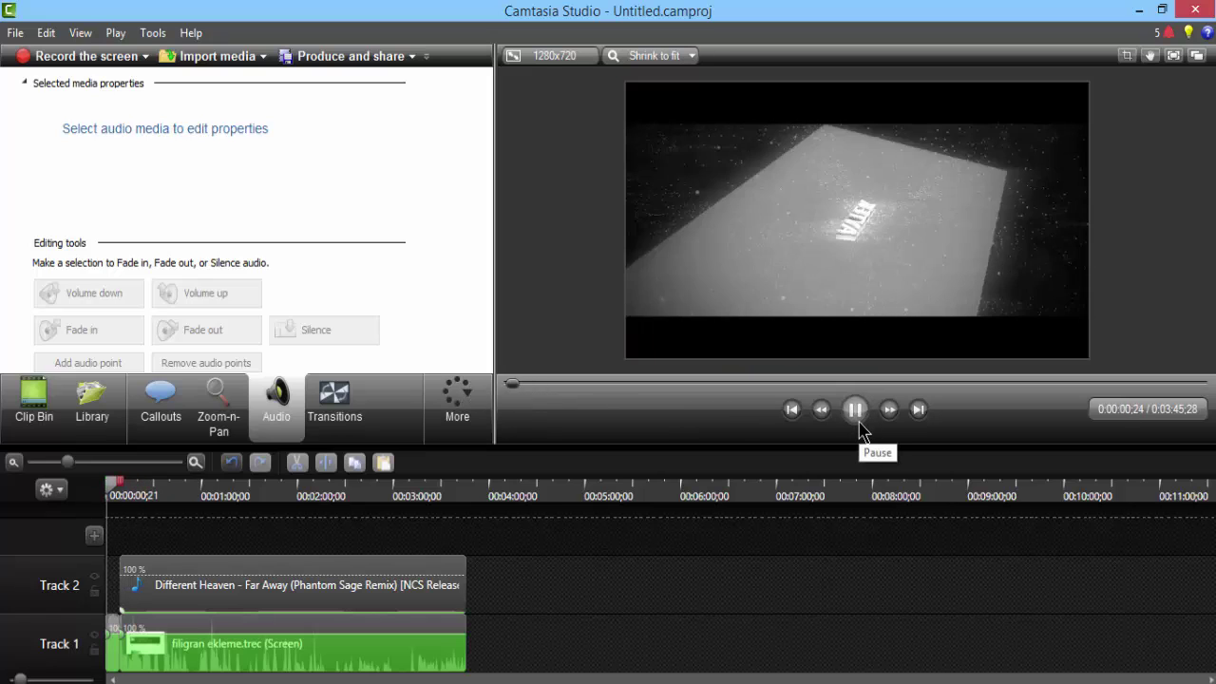
{"action": "left_click", "coordinate": [858, 425]}
Step: Snap the intro clip to the canvas centre and edges, and preview the passage from the intro into the screen recording
{"action": "left_click", "coordinate": [700, 226]}
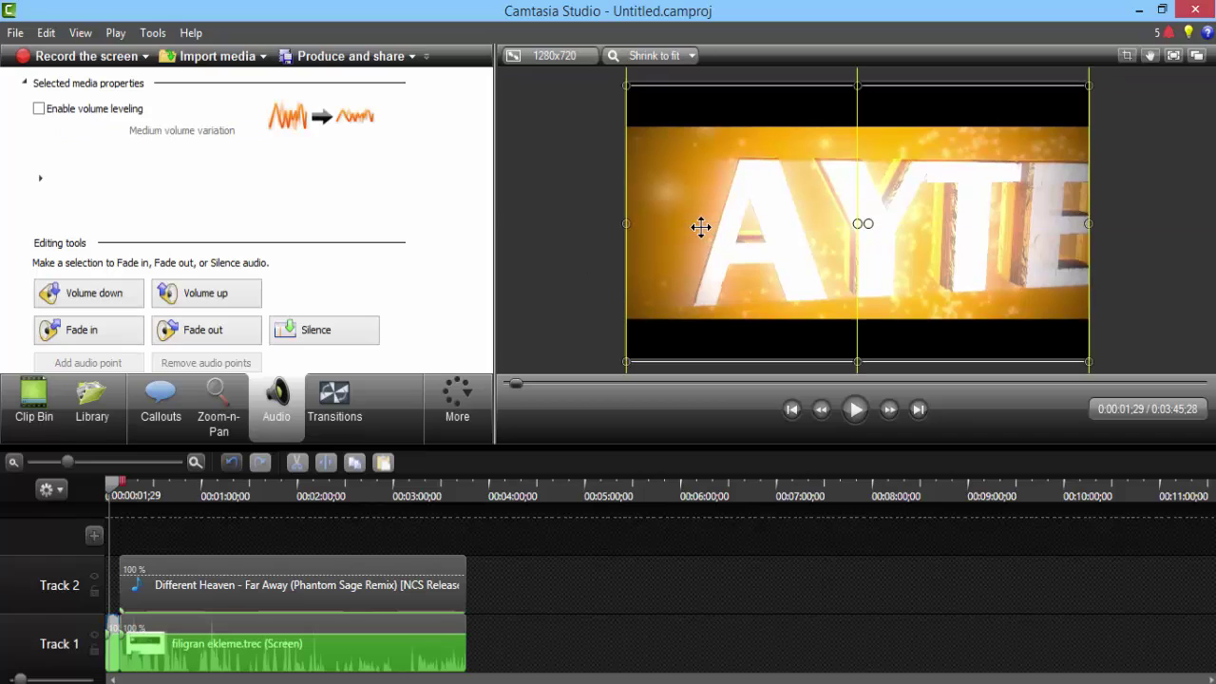
{"action": "left_click_drag", "start_coordinate": [703, 225], "coordinate": [704, 223]}
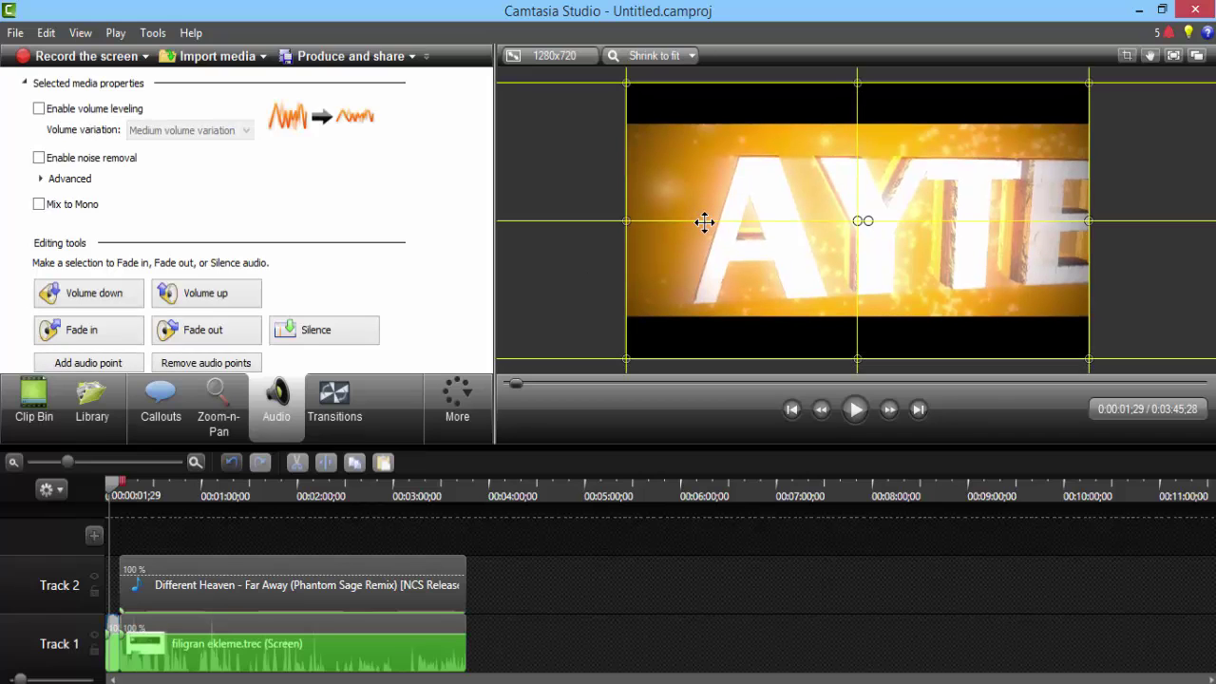
{"action": "left_click", "coordinate": [538, 237]}
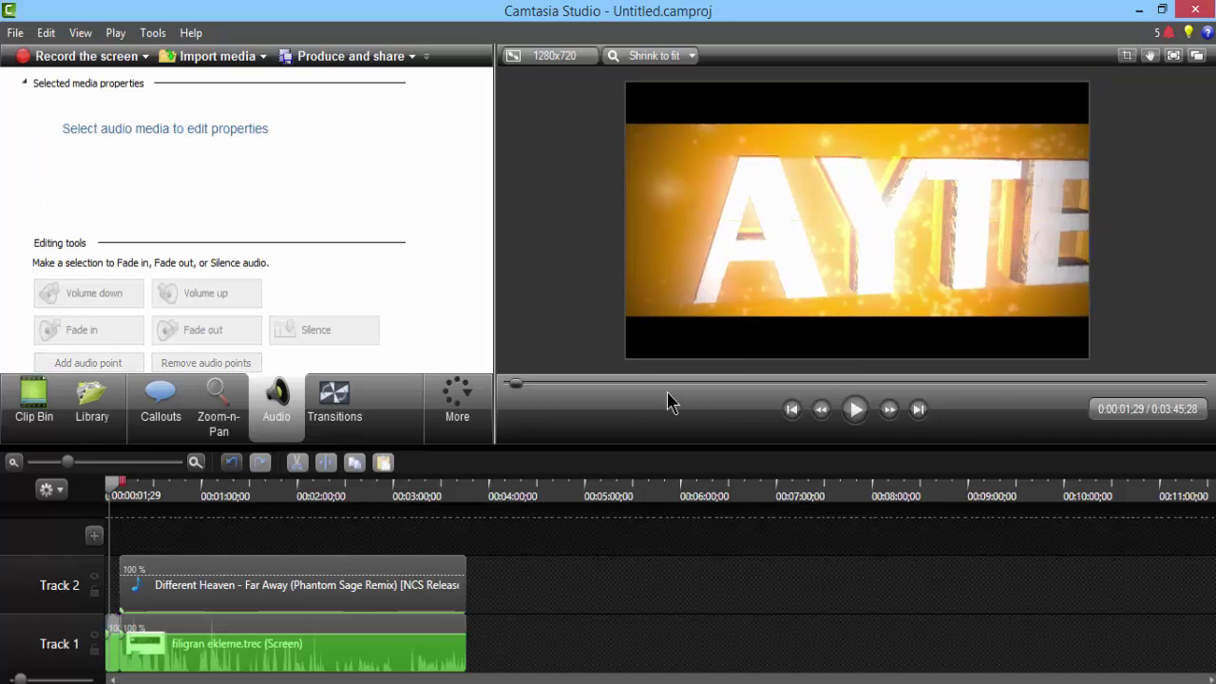
{"action": "left_click", "coordinate": [852, 411]}
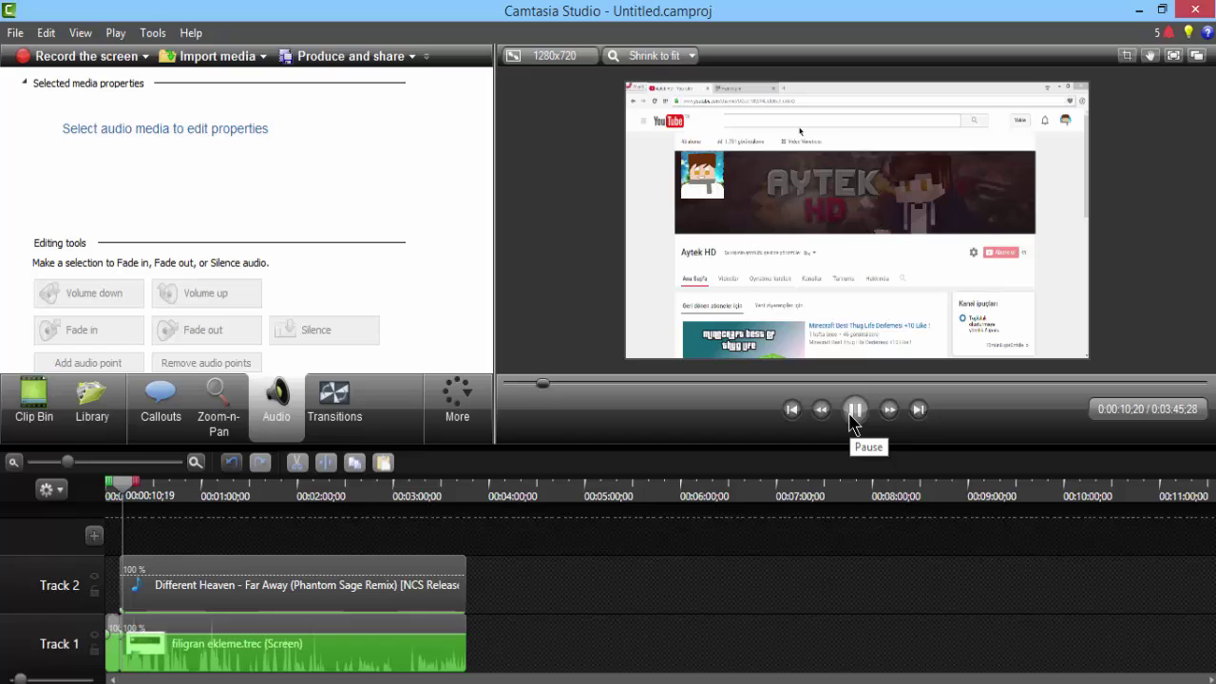
{"action": "left_click", "coordinate": [852, 418]}
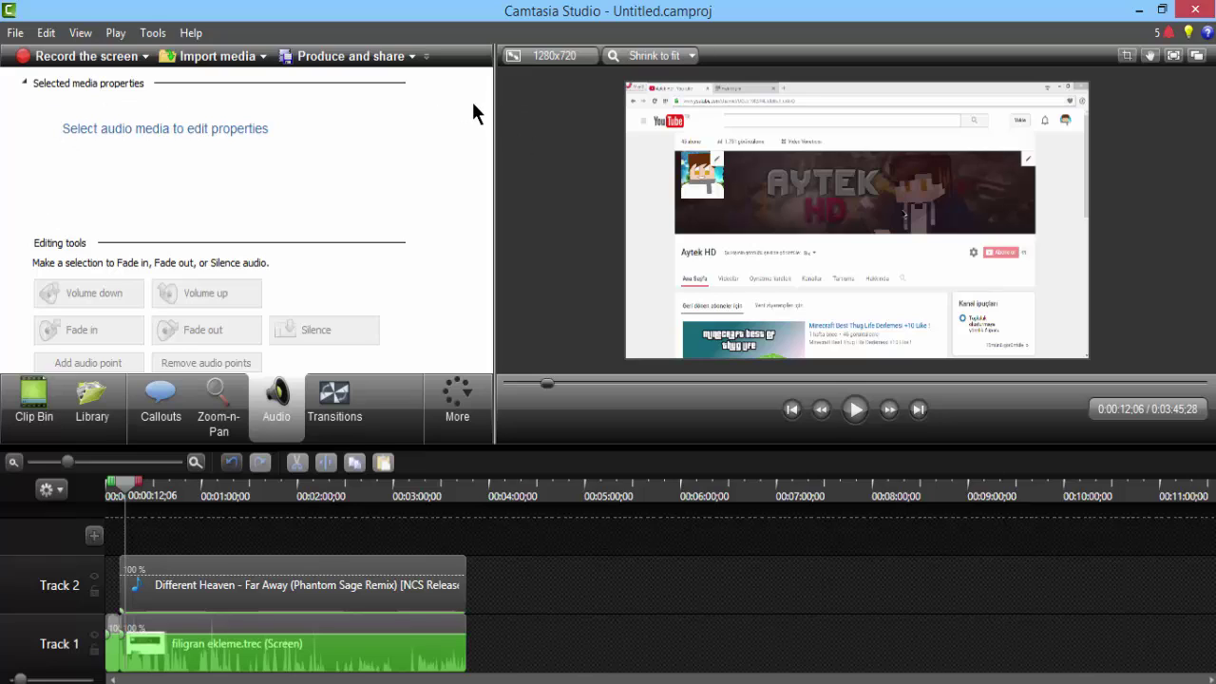
Step: Review the editing dimension presets and keep 720p HD (1280x720) great for YouTube
{"action": "left_click", "coordinate": [550, 56]}
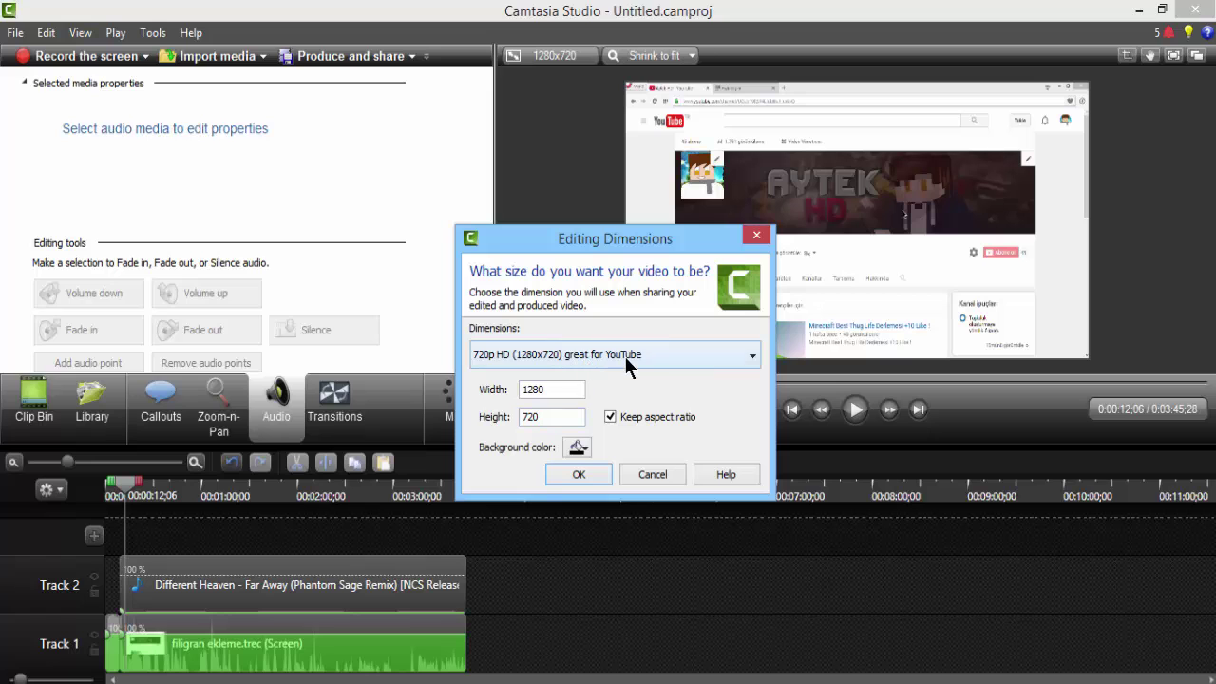
{"action": "left_click", "coordinate": [537, 360]}
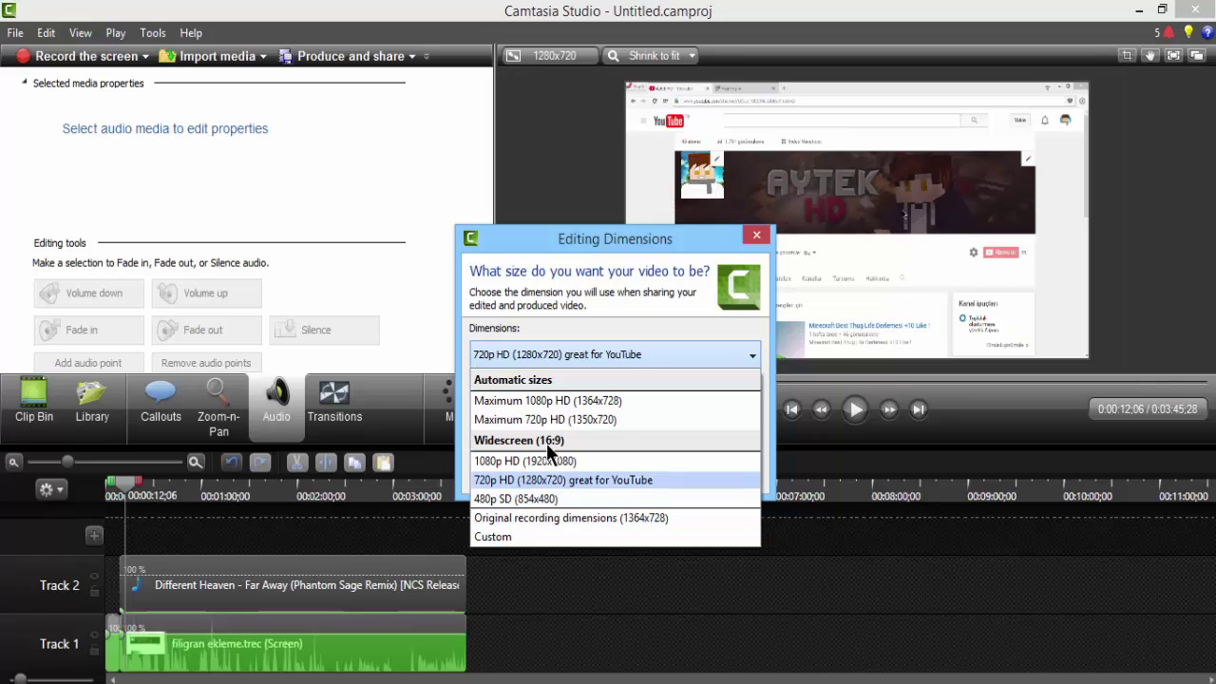
{"action": "left_click", "coordinate": [579, 480]}
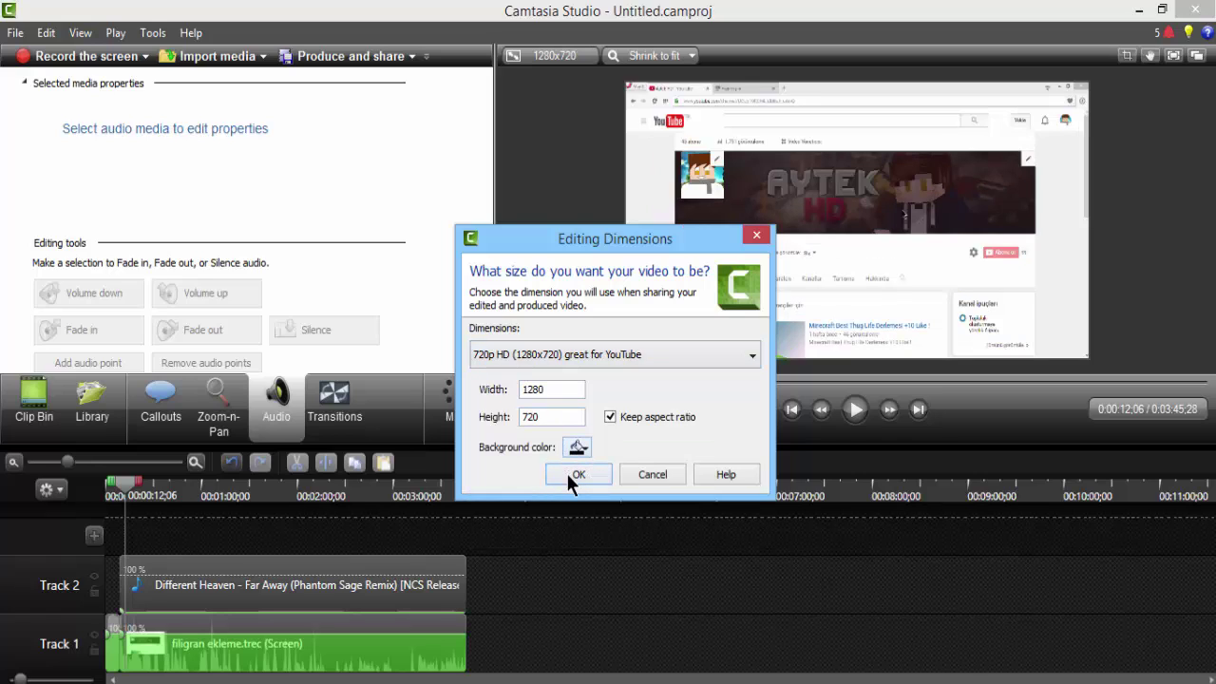
{"action": "left_click", "coordinate": [569, 477]}
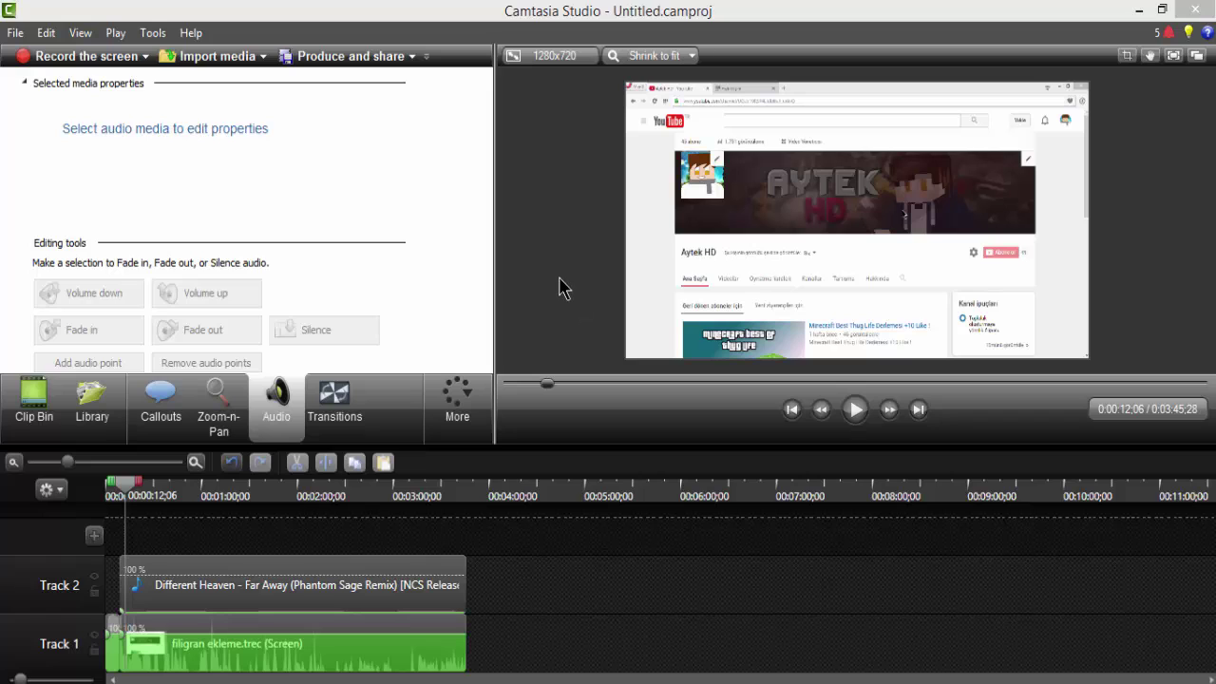
Step: Check how the screen recording fits the canvas, especially along its lower edge
{"action": "left_click", "coordinate": [817, 350]}
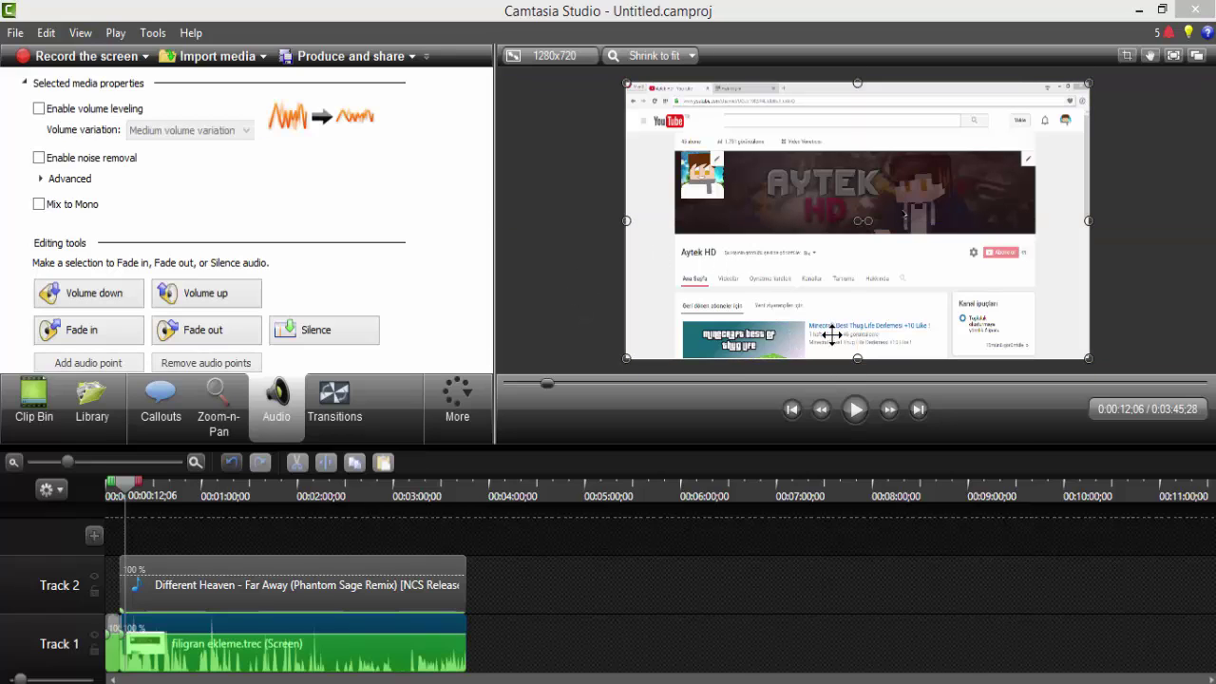
{"action": "left_click_drag", "start_coordinate": [861, 340], "coordinate": [856, 360]}
{"action": "left_click", "coordinate": [820, 354]}
{"action": "left_click", "coordinate": [863, 315]}
{"action": "left_click", "coordinate": [553, 274]}
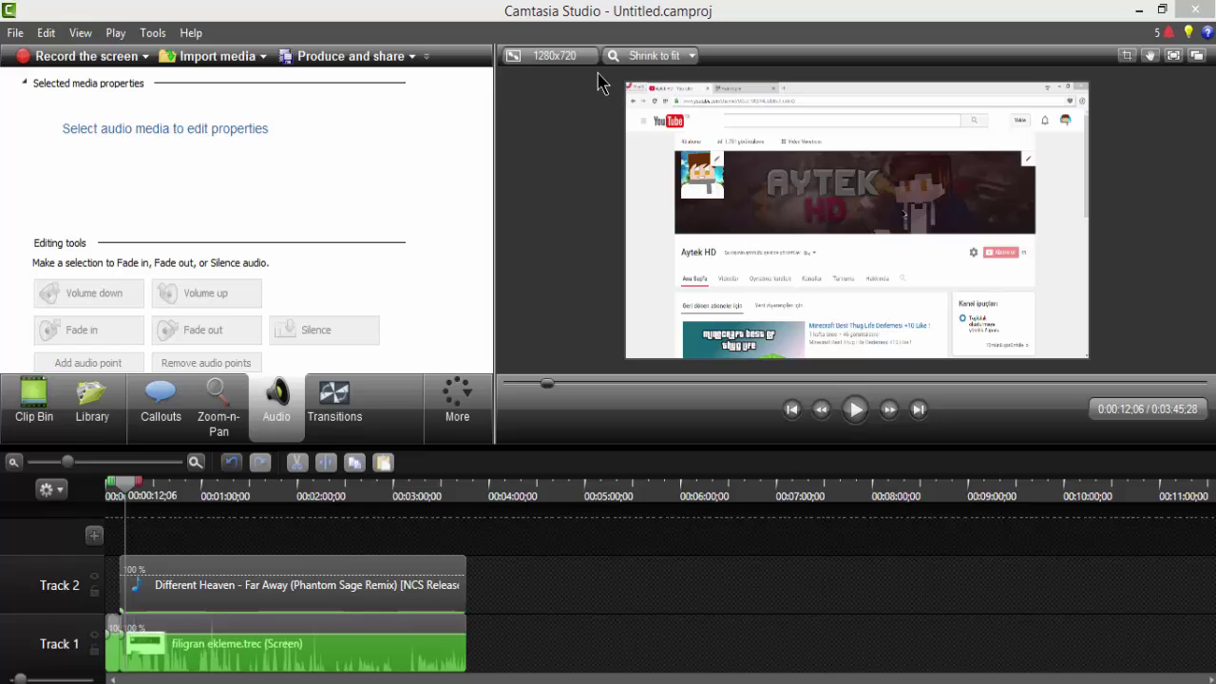
Step: Start producing the video with the MP4 only (up to 720p) preset and proceed to the file name and folder settings
{"action": "left_click", "coordinate": [411, 56]}
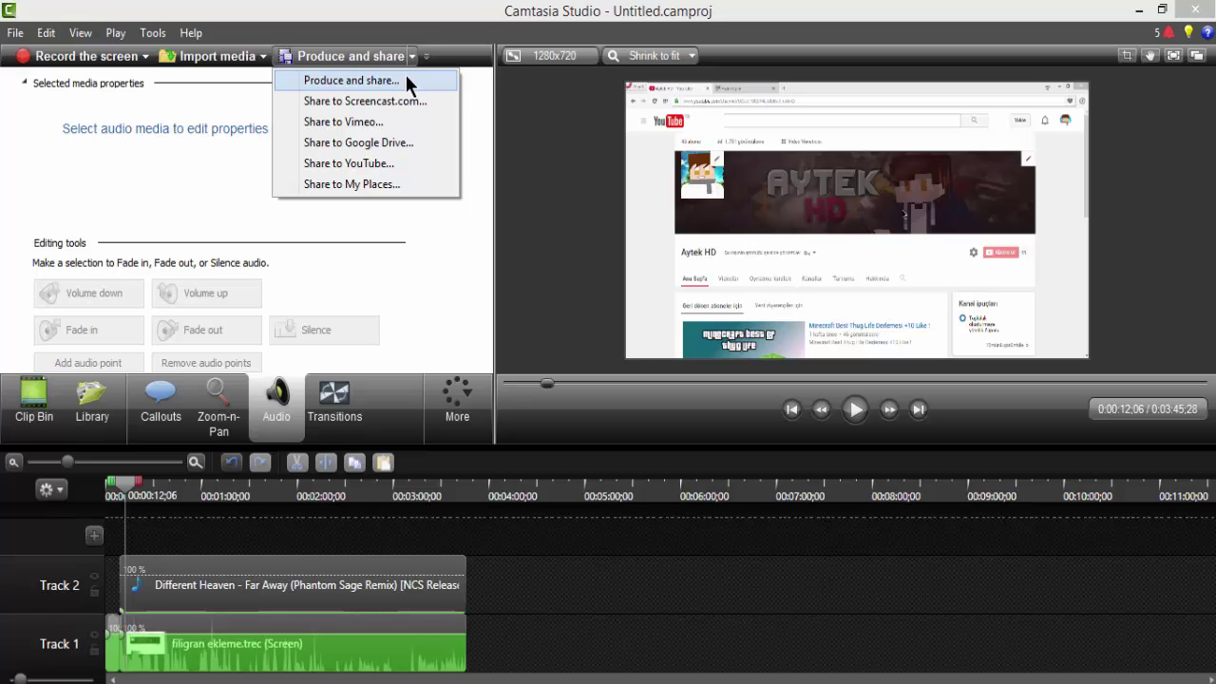
{"action": "left_click", "coordinate": [404, 76]}
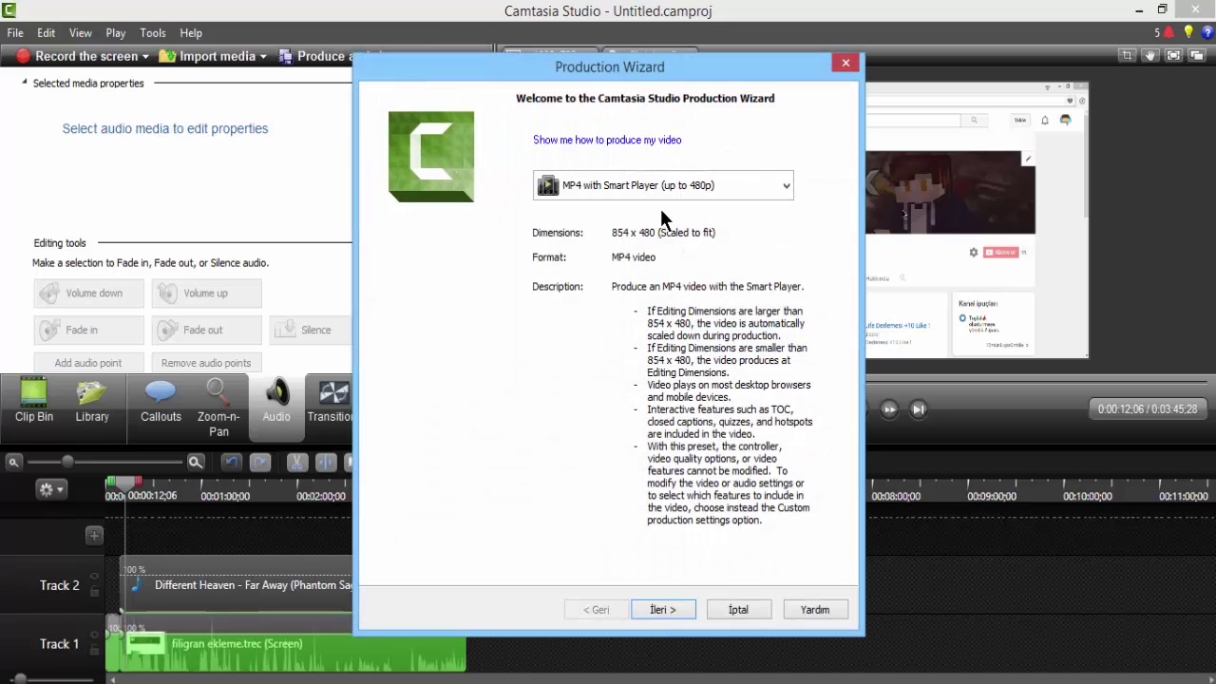
{"action": "left_click", "coordinate": [671, 195]}
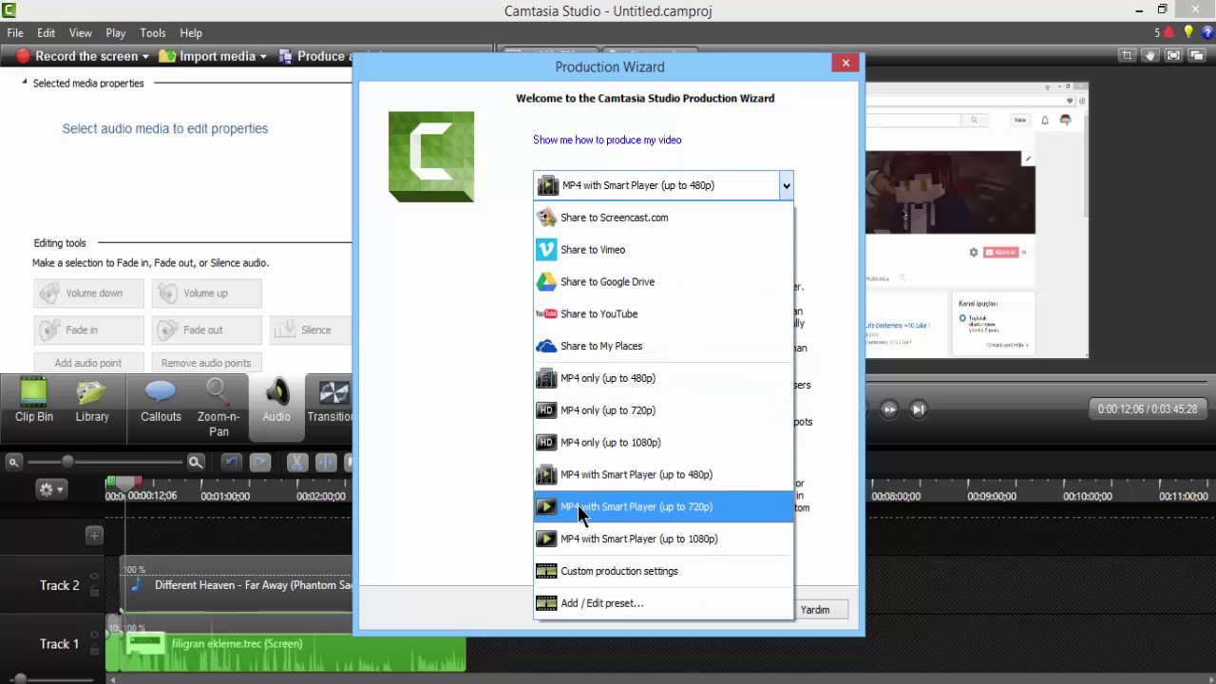
{"action": "left_click", "coordinate": [579, 424]}
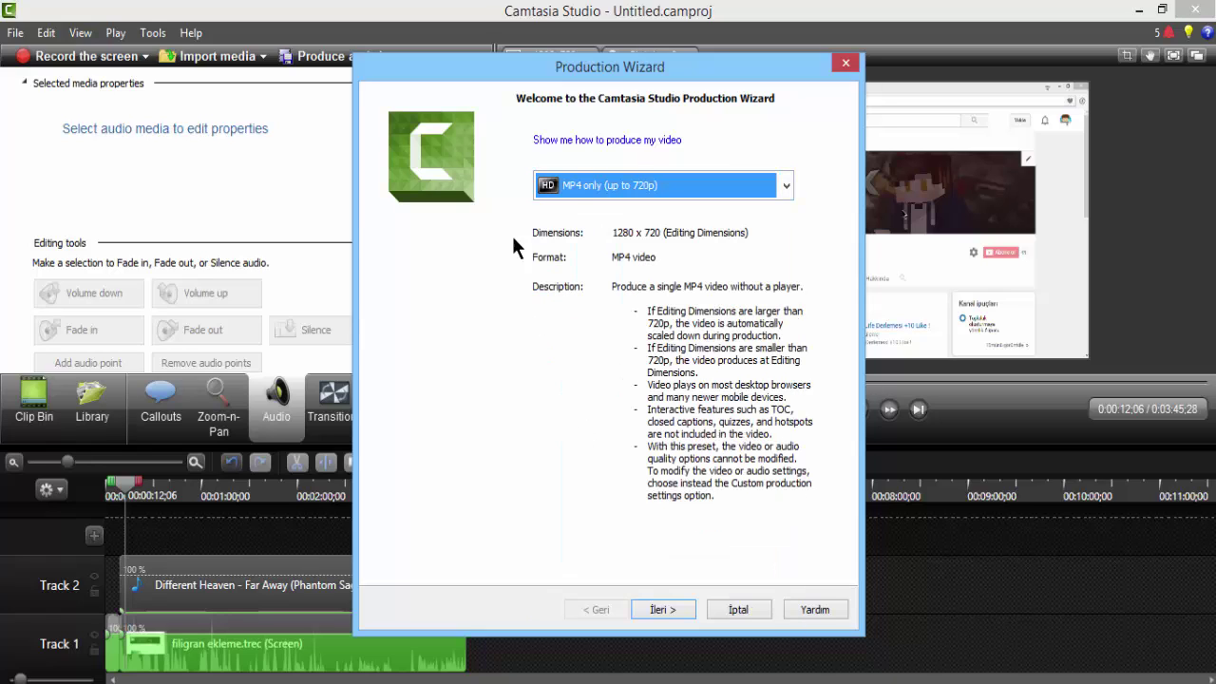
{"action": "left_click", "coordinate": [574, 190]}
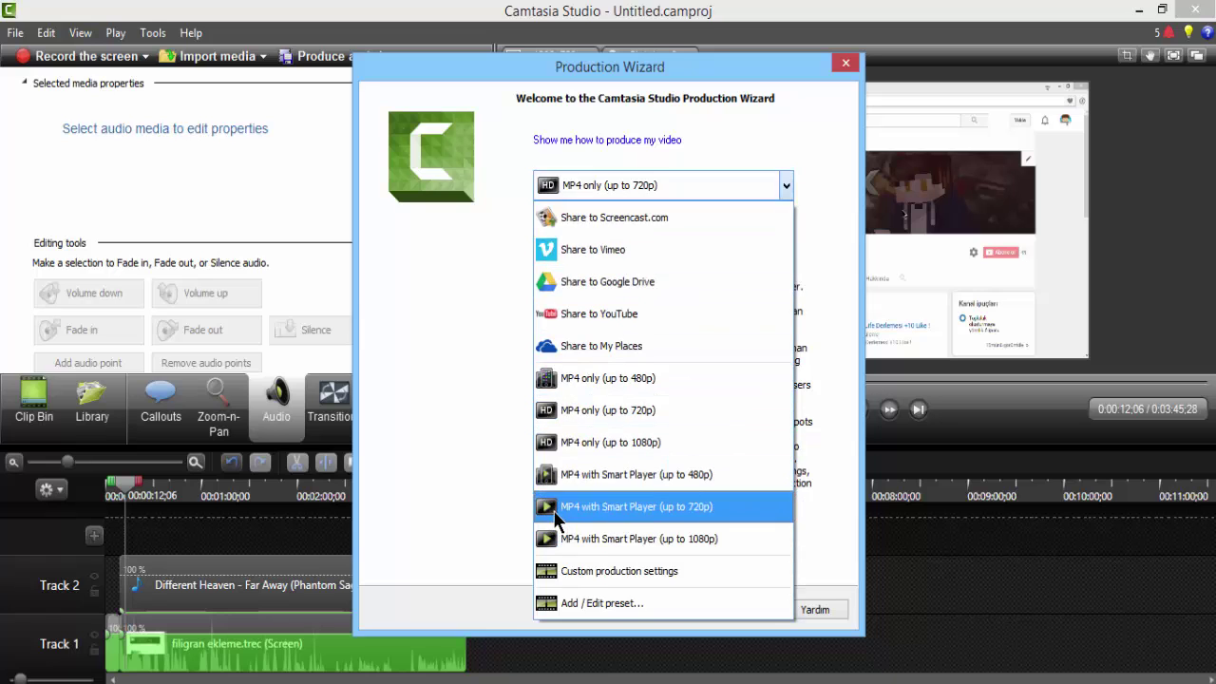
{"action": "left_click", "coordinate": [552, 508]}
{"action": "left_click", "coordinate": [734, 189]}
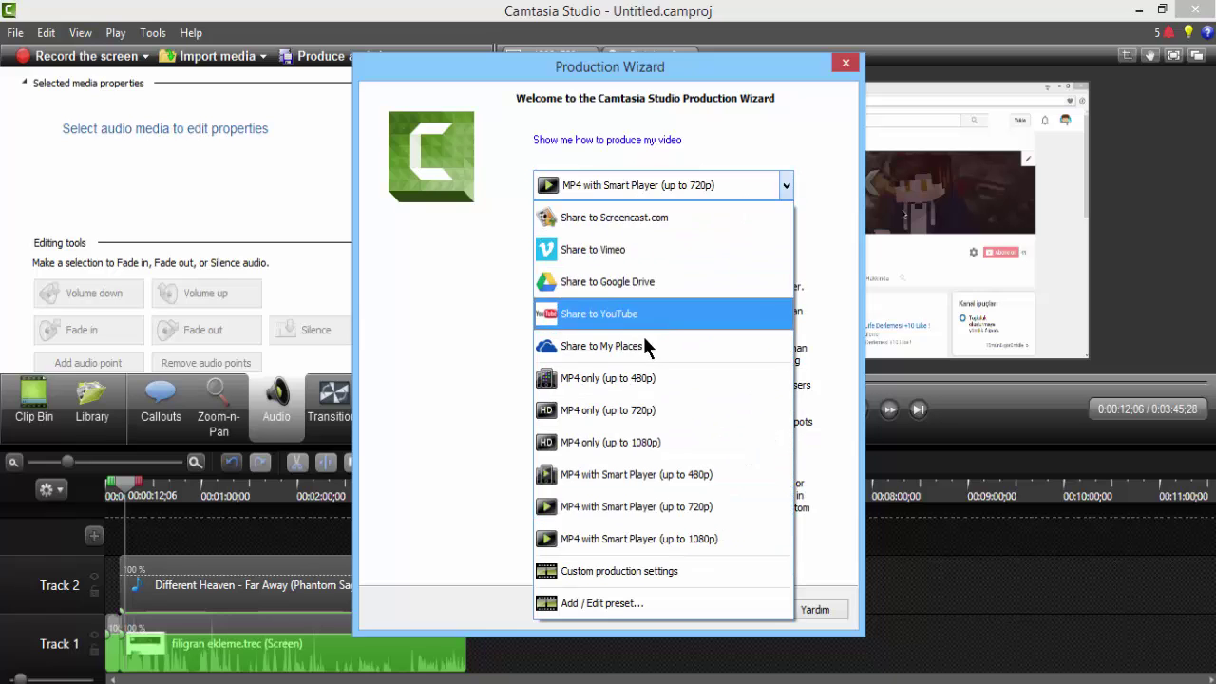
{"action": "left_click", "coordinate": [623, 398]}
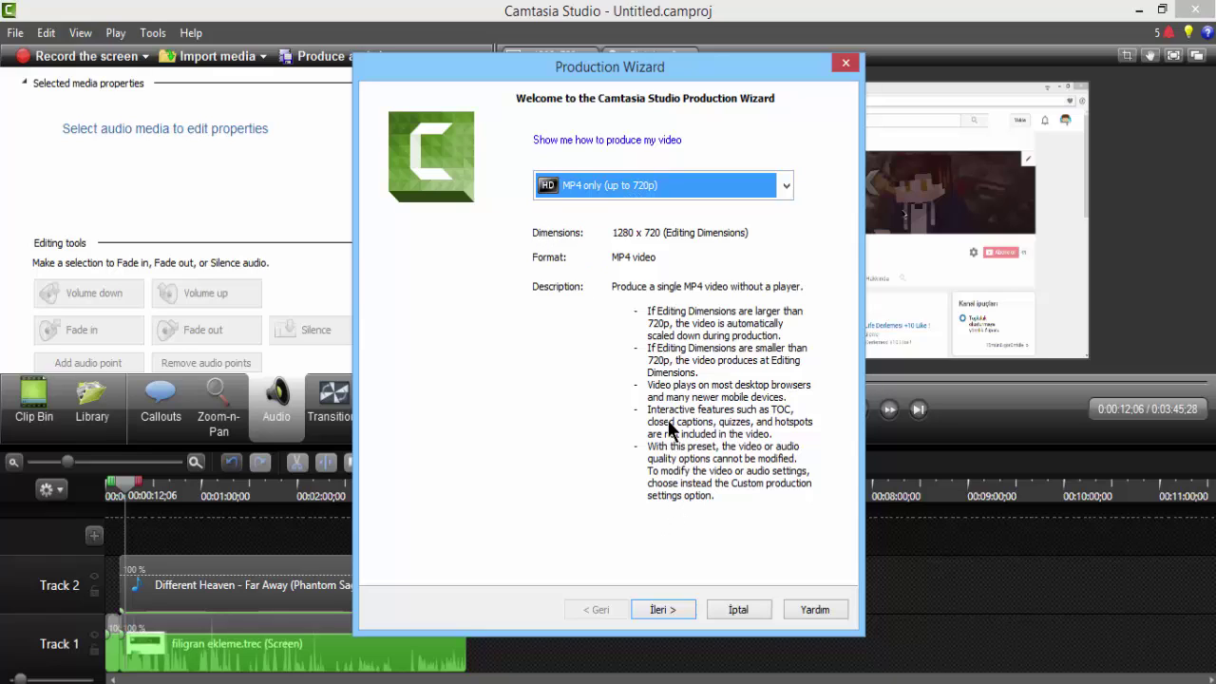
{"action": "left_click", "coordinate": [667, 610]}
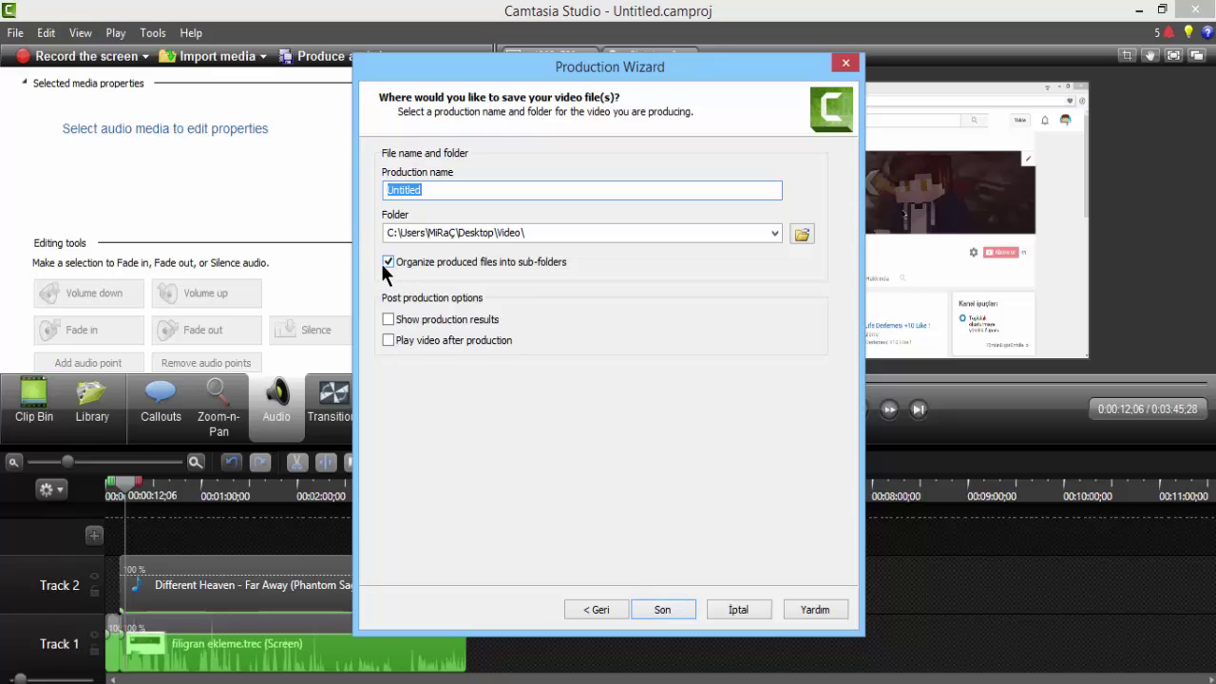
Step: Turn off organizing files into sub-folders and try to produce the video as "Youtube Filigran Nasıl Eklenir ?"
{"action": "left_click", "coordinate": [388, 261]}
{"action": "type", "text": "Y"}
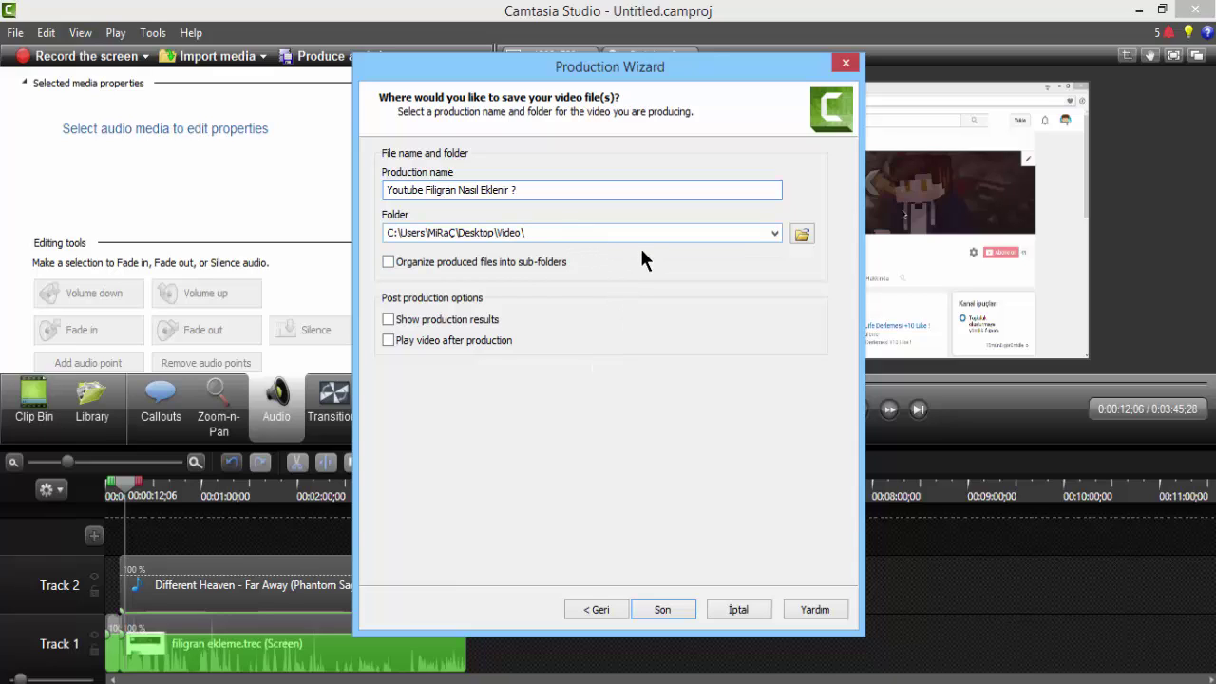
{"action": "left_click", "coordinate": [655, 611]}
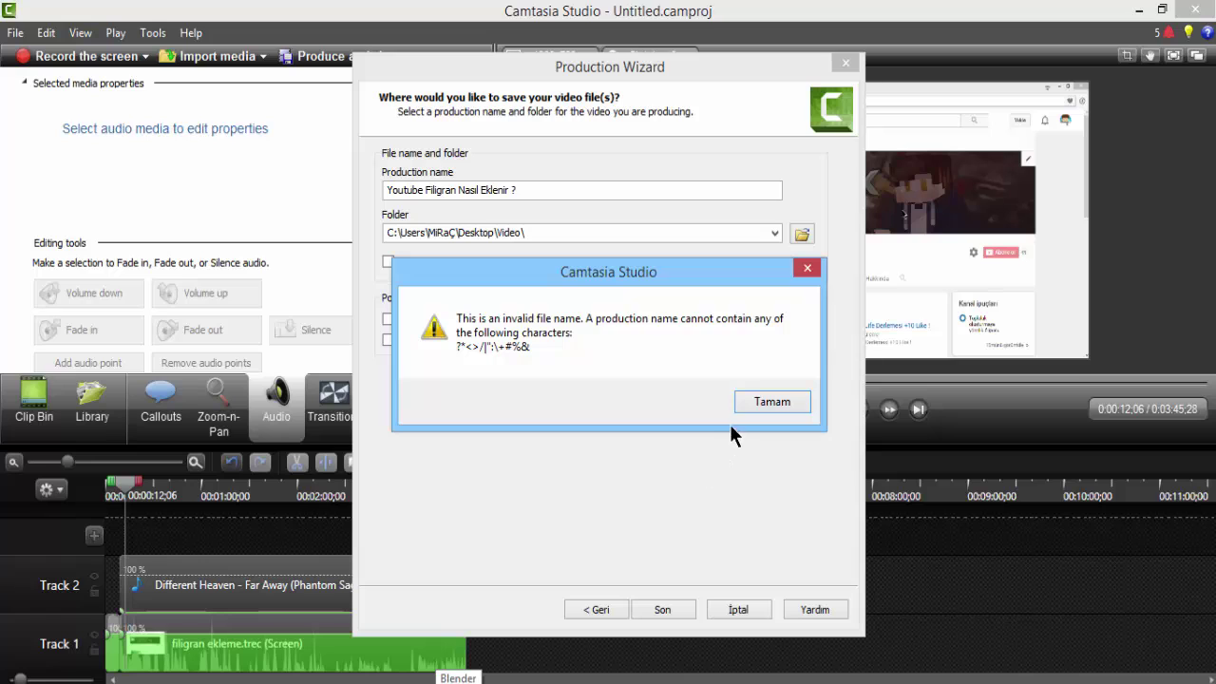
Step: Remove the question mark from the production name and start rendering the video
{"action": "left_click", "coordinate": [771, 402]}
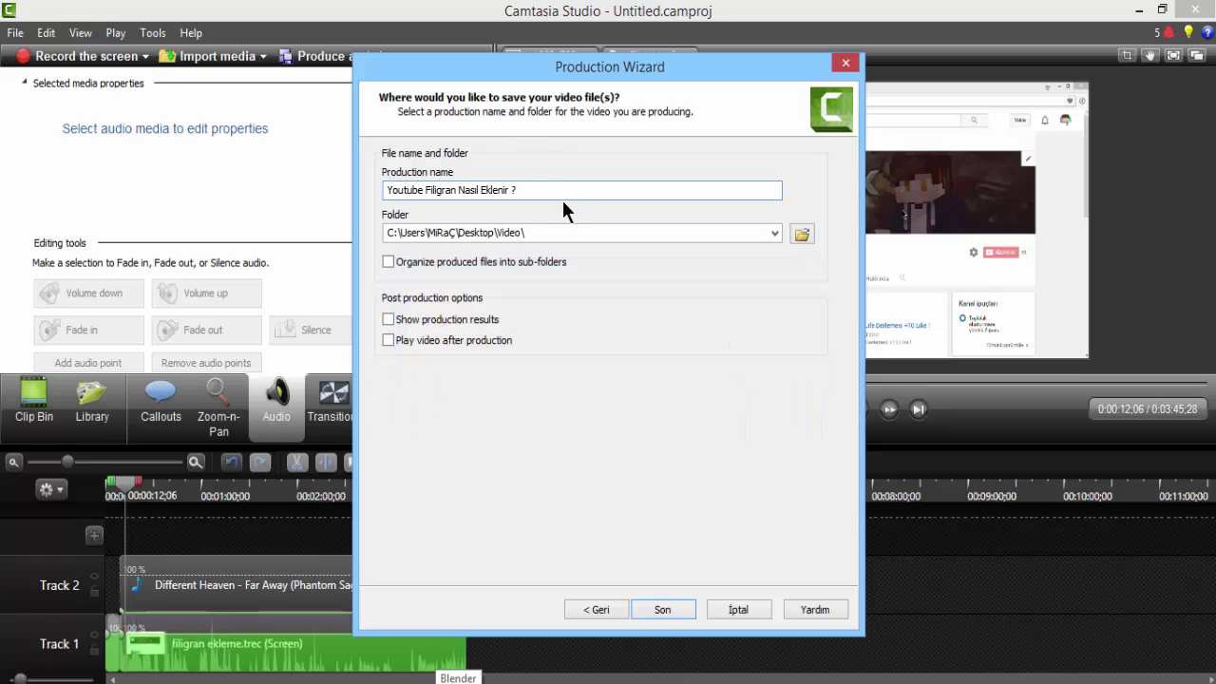
{"action": "key", "text": "BackSpace"}
{"action": "left_click", "coordinate": [662, 609]}
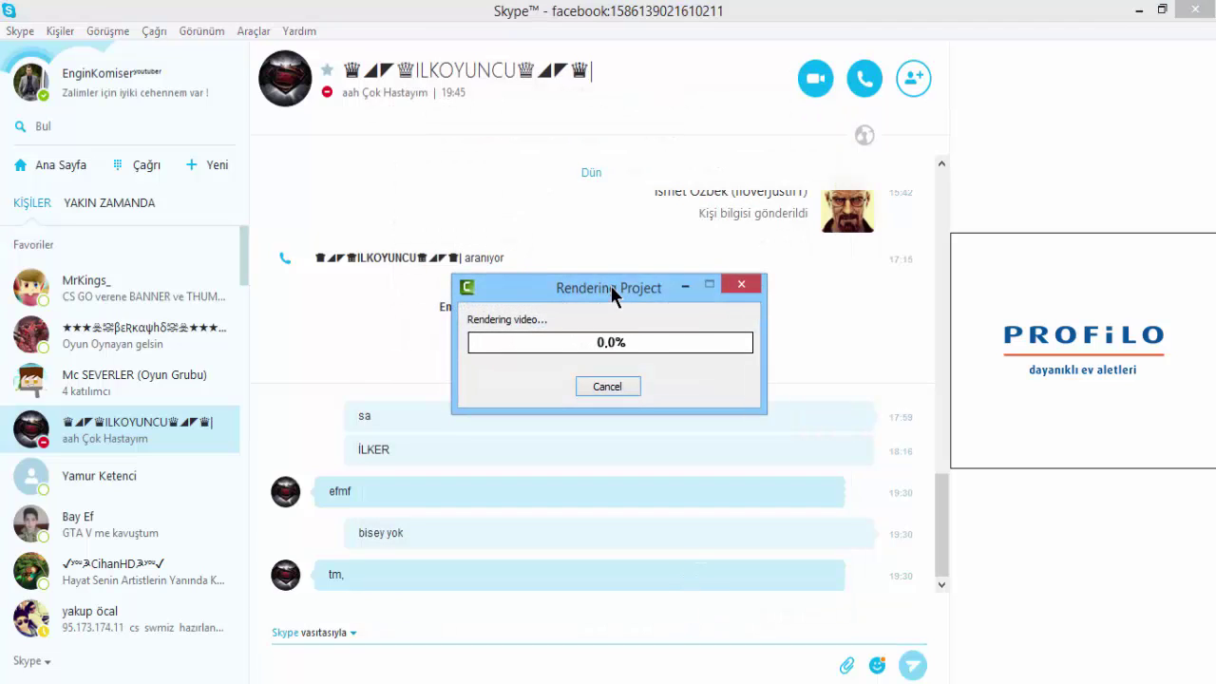
Step: Clear away the Skype, downloads and browser windows, and maximize the OweYeAHiNTROyeni folder window
{"action": "left_click", "coordinate": [1191, 8]}
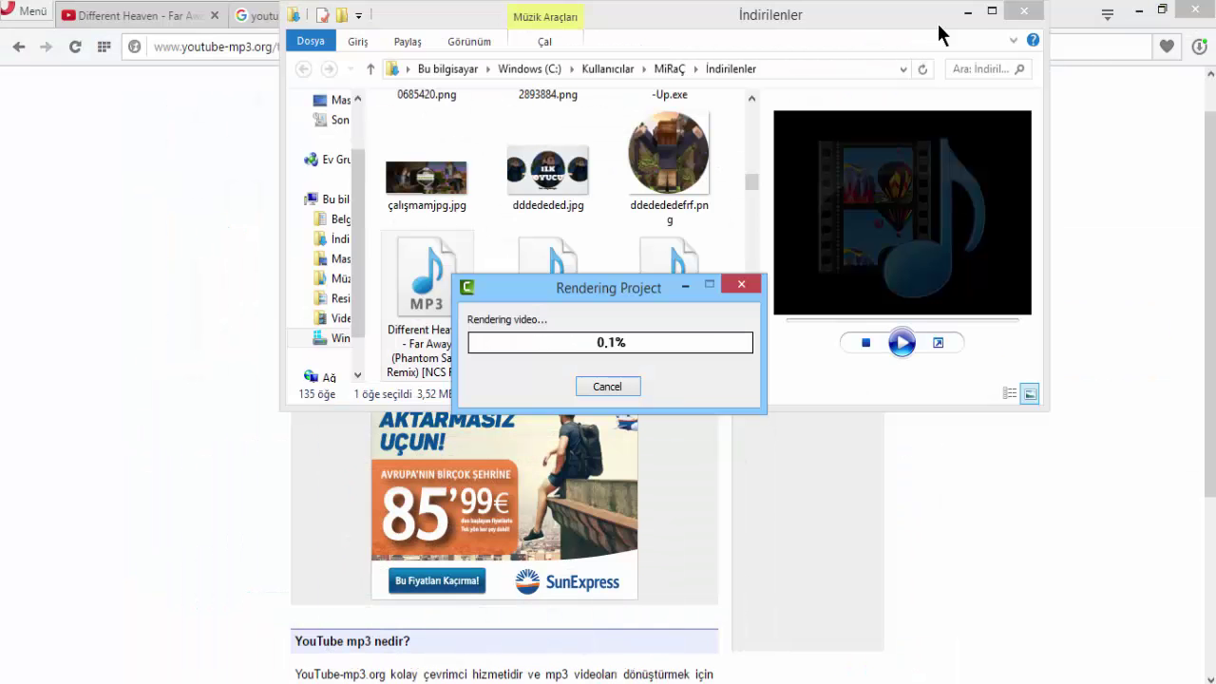
{"action": "left_click", "coordinate": [1023, 14]}
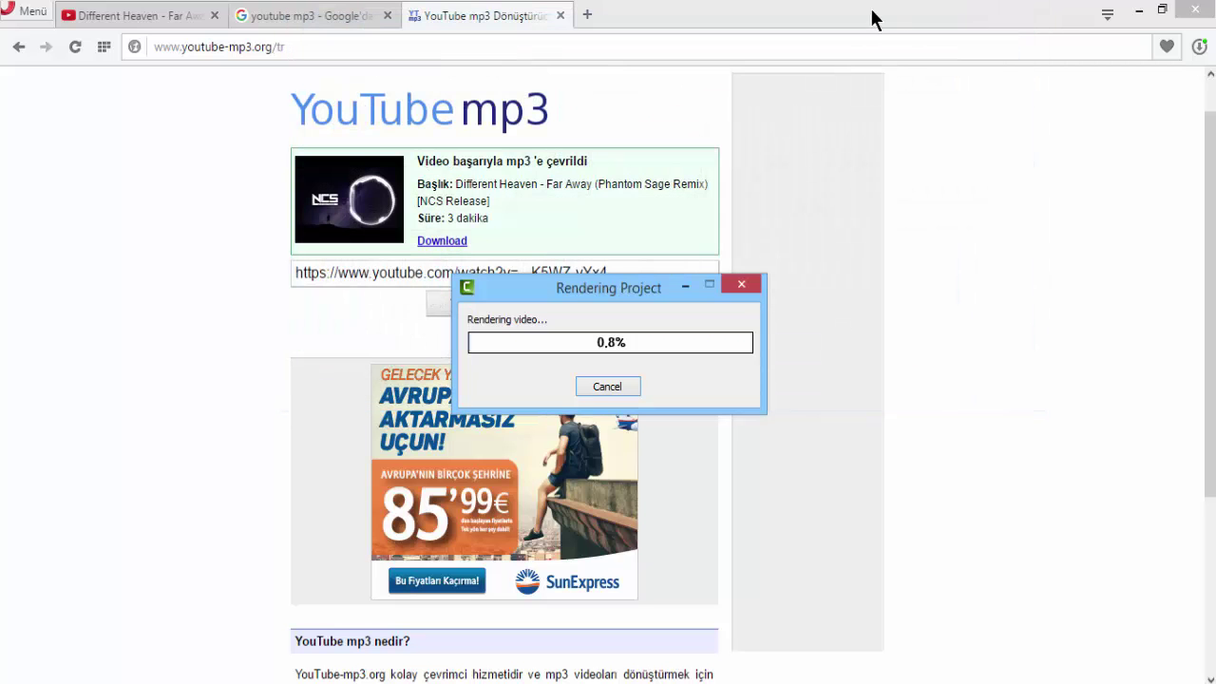
{"action": "left_click", "coordinate": [1140, 11]}
{"action": "left_click", "coordinate": [867, 283]}
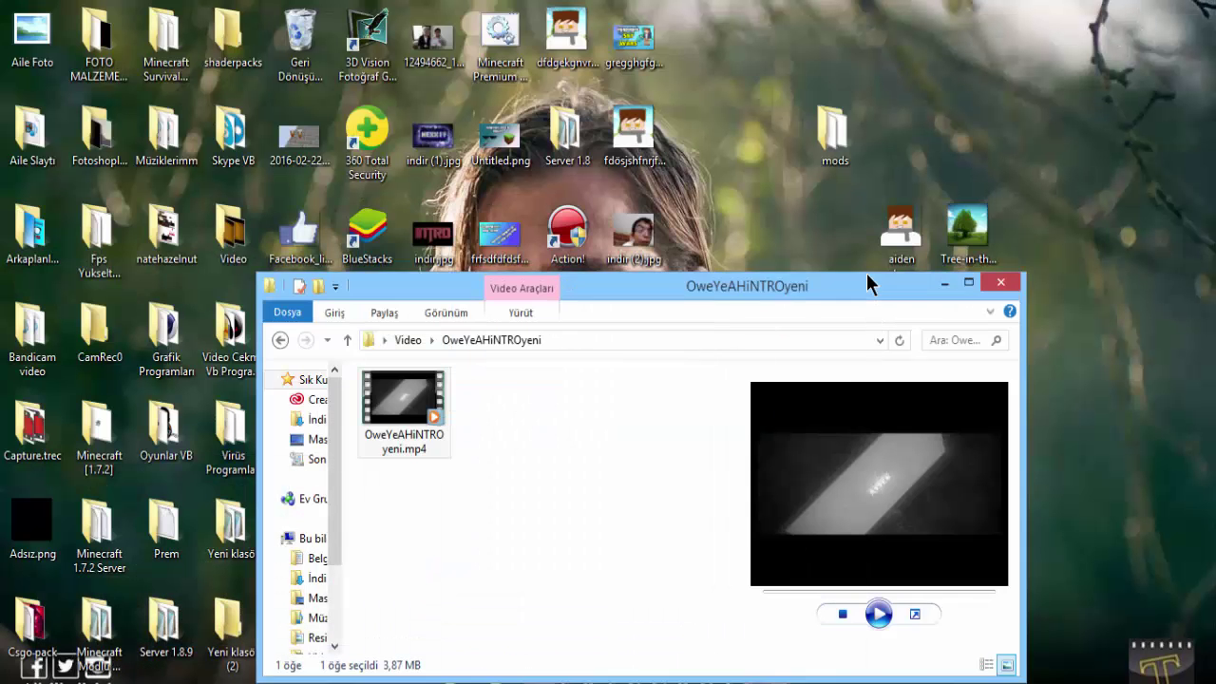
{"action": "left_click_drag", "start_coordinate": [866, 274], "coordinate": [867, 237]}
{"action": "left_click", "coordinate": [976, 247]}
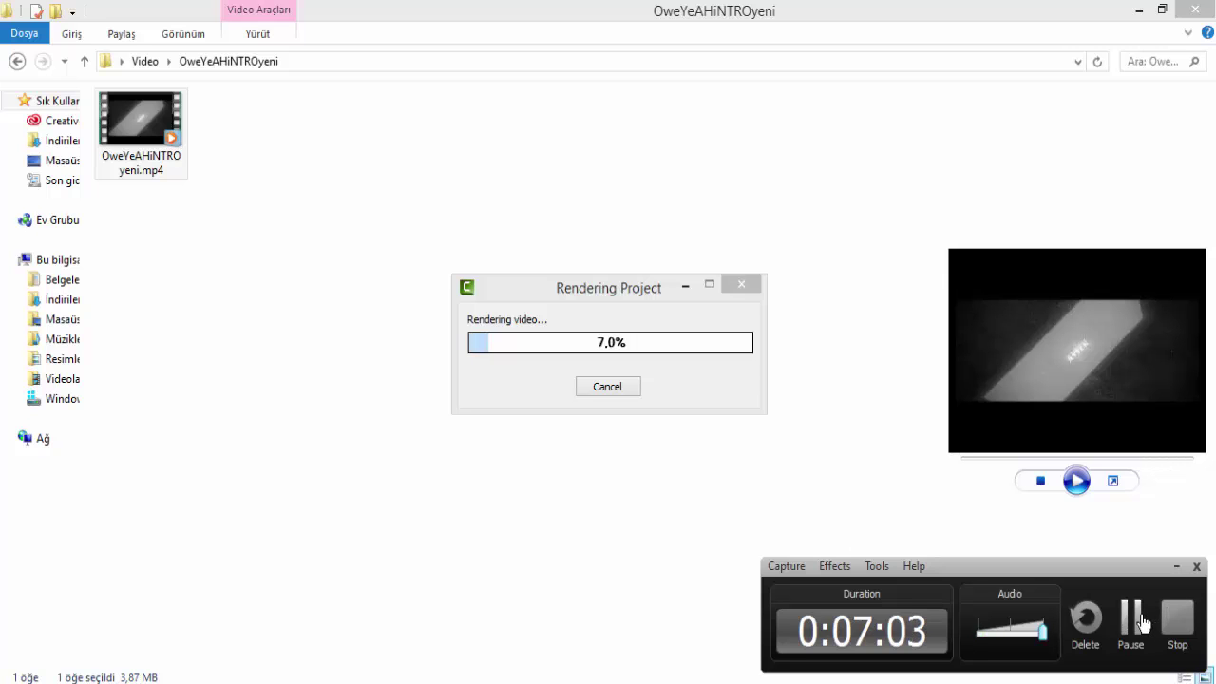
{"action": "left_click", "coordinate": [1143, 622]}
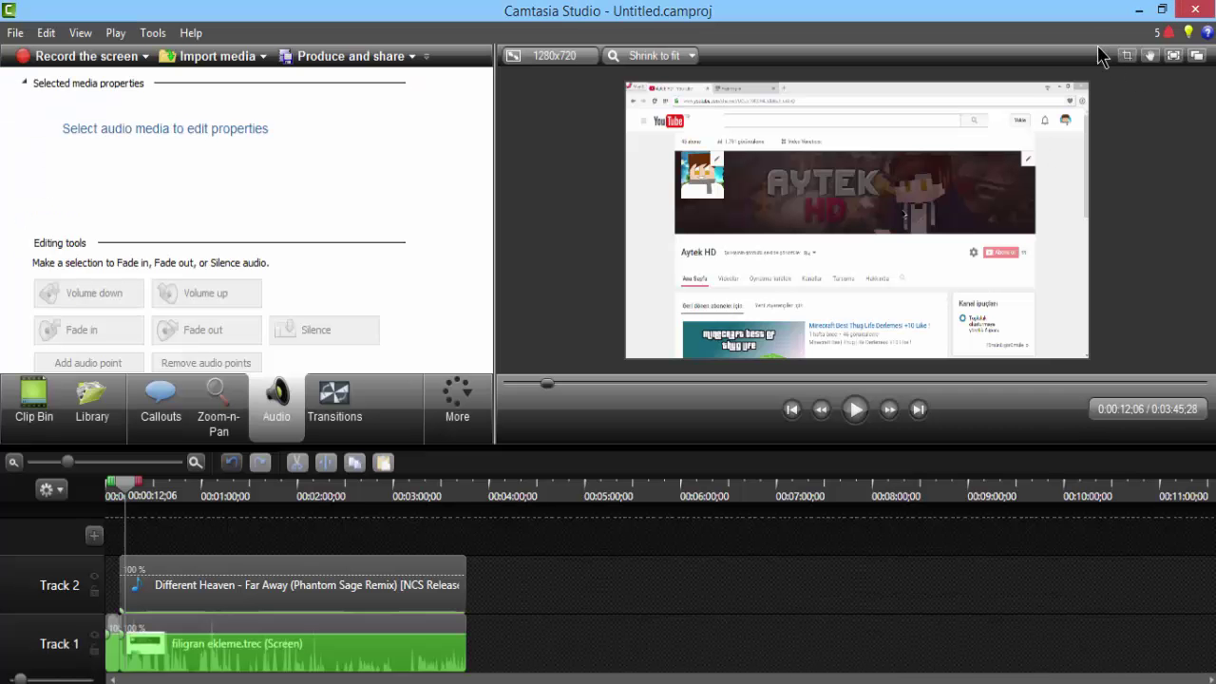
Step: Minimize Camtasia Studio and open the rendered Youtube Filigran Nasıl Eklenir .mp4 from the Video folder
{"action": "left_click", "coordinate": [1138, 10]}
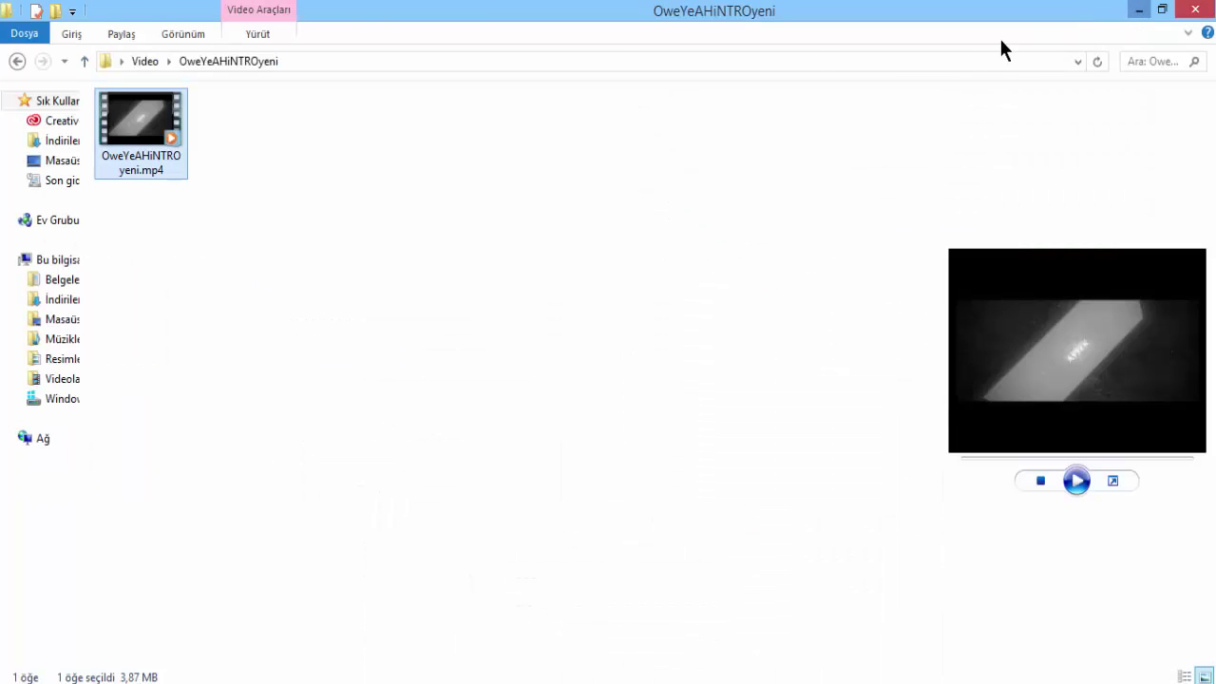
{"action": "left_click", "coordinate": [17, 62]}
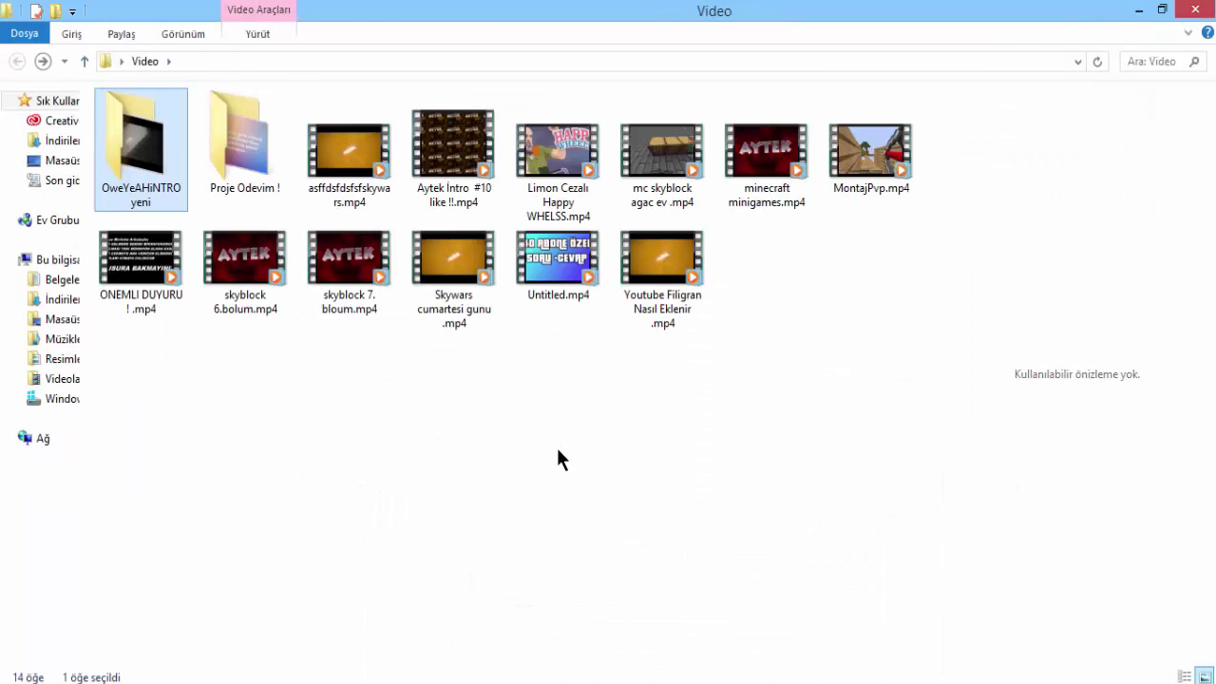
{"action": "left_click", "coordinate": [590, 435]}
{"action": "left_click_drag", "start_coordinate": [704, 365], "coordinate": [697, 252]}
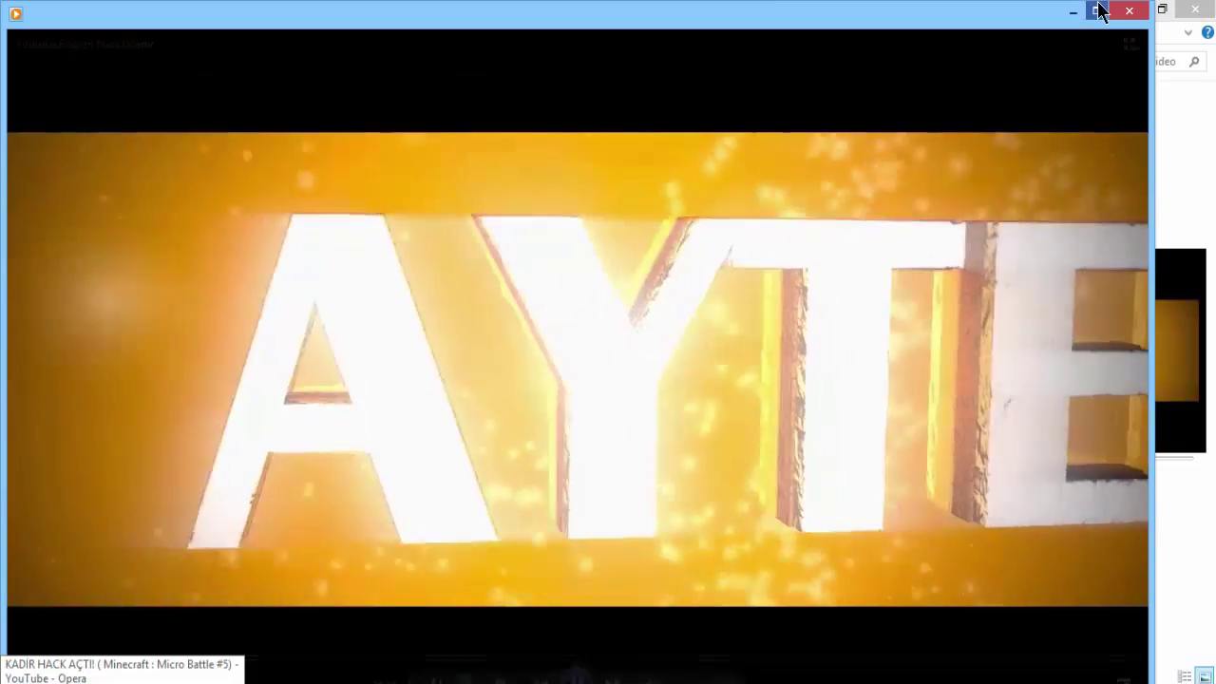
Step: Maximize the video player and check the rendered video past the intro at about 00:12, pausing playback
{"action": "left_click", "coordinate": [1098, 10]}
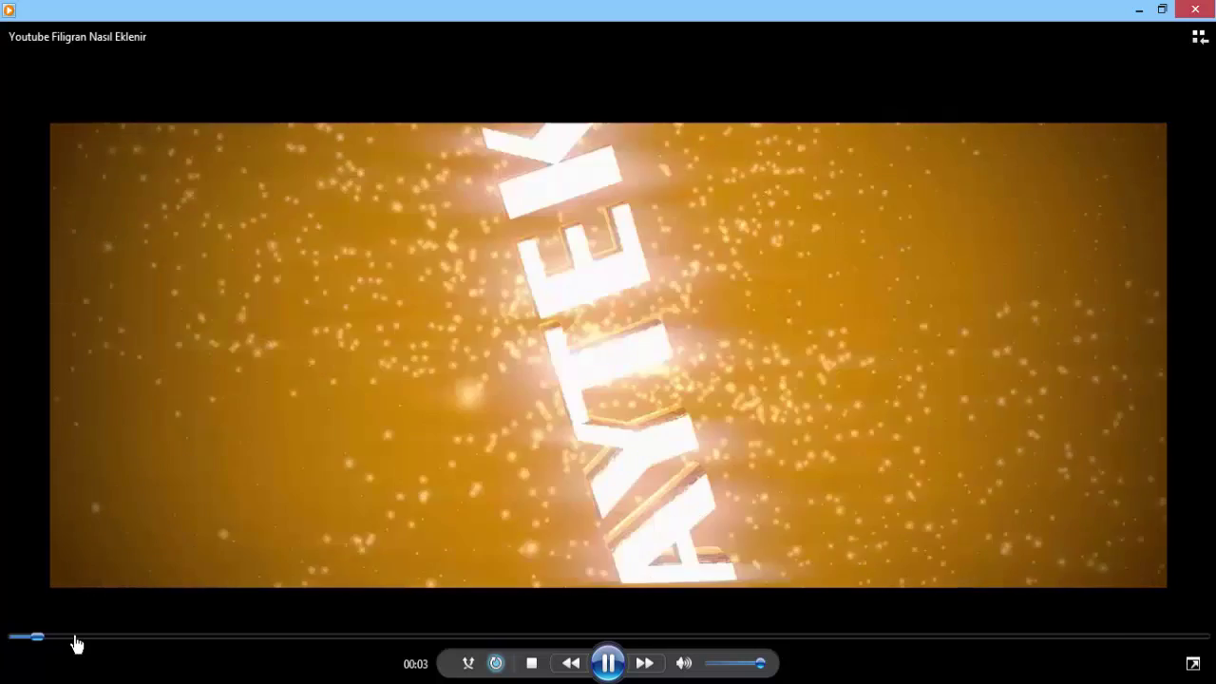
{"action": "left_click", "coordinate": [86, 636]}
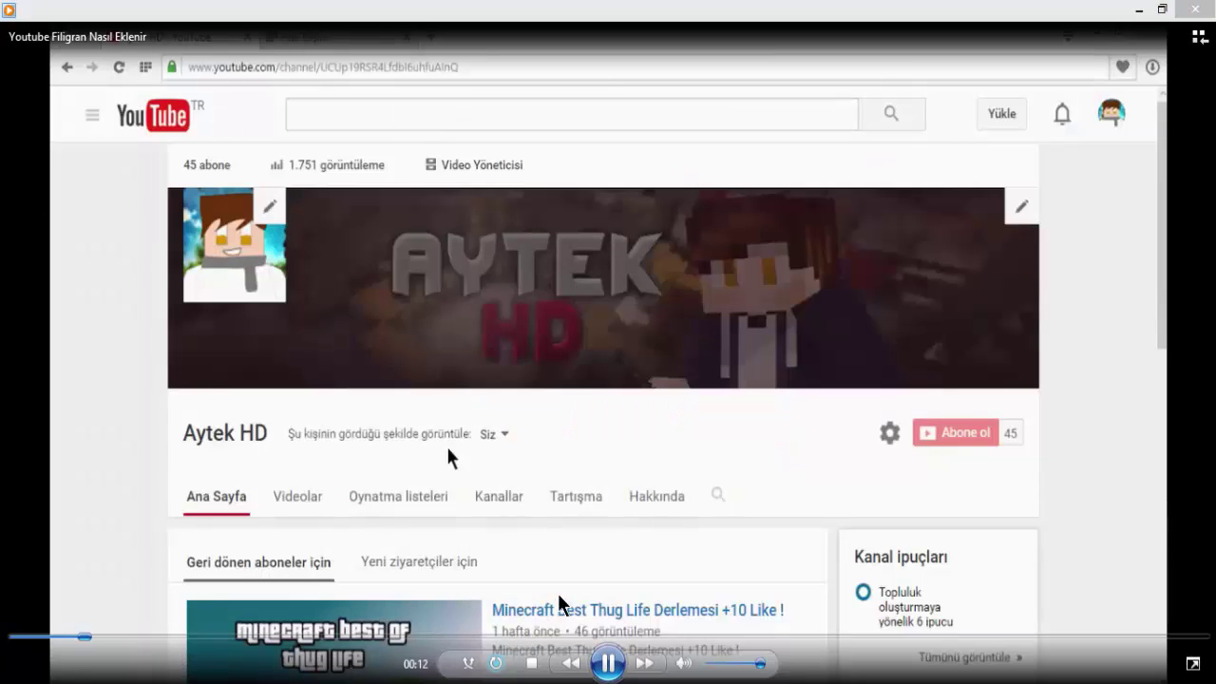
{"action": "left_click", "coordinate": [610, 667]}
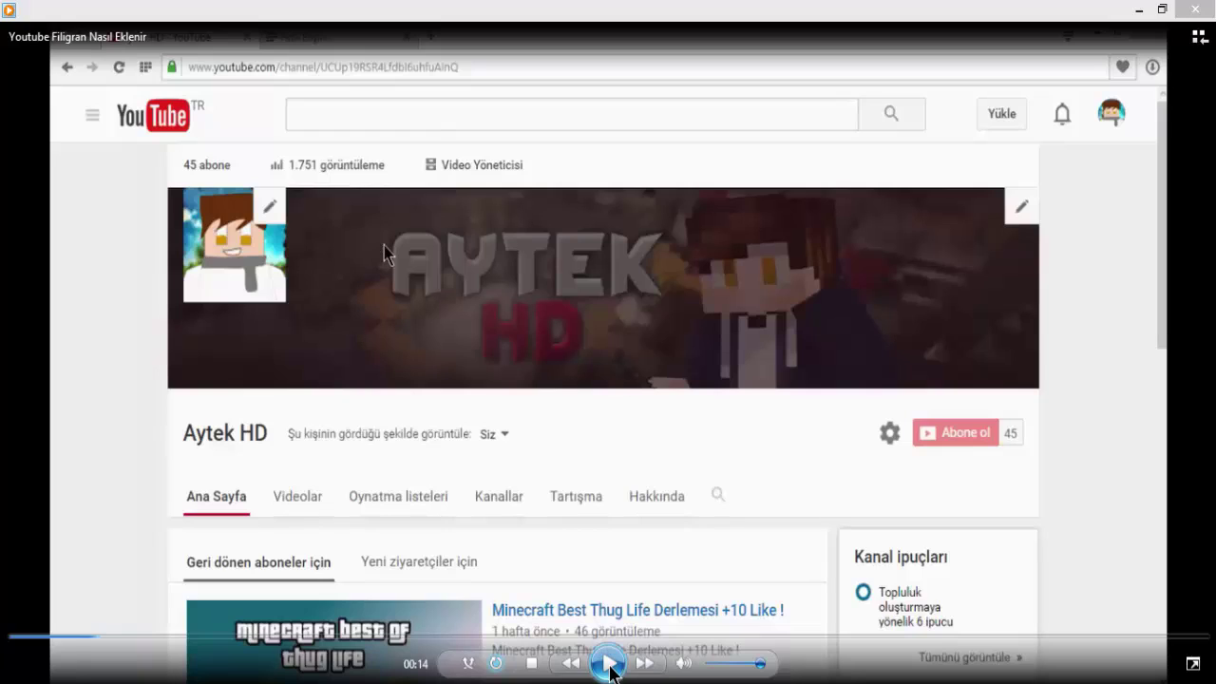